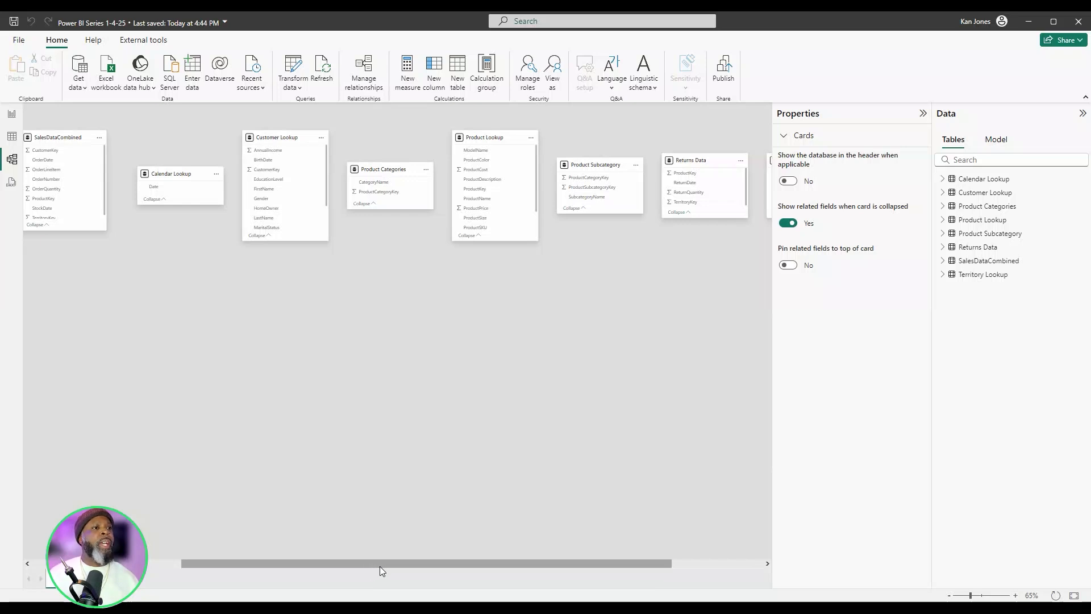
- Review the Customer Lookup, Product Lookup, Calendar Lookup and Territory Lookup queries in Power Query Editor
{"action": "mouse_move", "coordinate": [382, 566]}
{"action": "left_mouse_down"}
{"action": "mouse_move", "coordinate": [498, 562]}
{"action": "mouse_move", "coordinate": [302, 571]}
{"action": "mouse_move", "coordinate": [533, 554]}
{"action": "mouse_move", "coordinate": [371, 577]}
{"action": "left_mouse_up"}
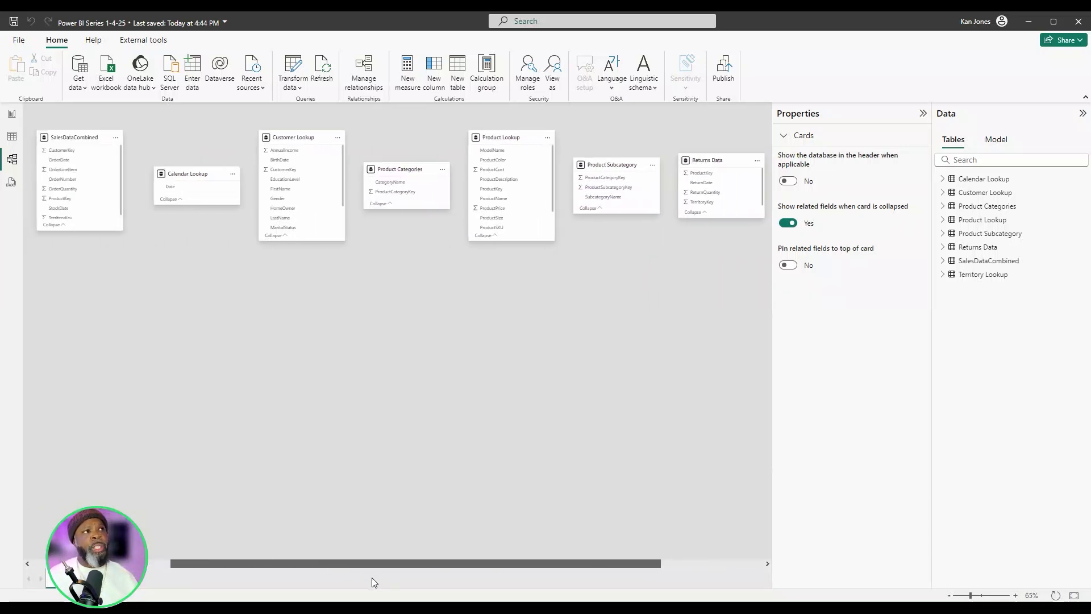
{"action": "mouse_move", "coordinate": [66, 138]}
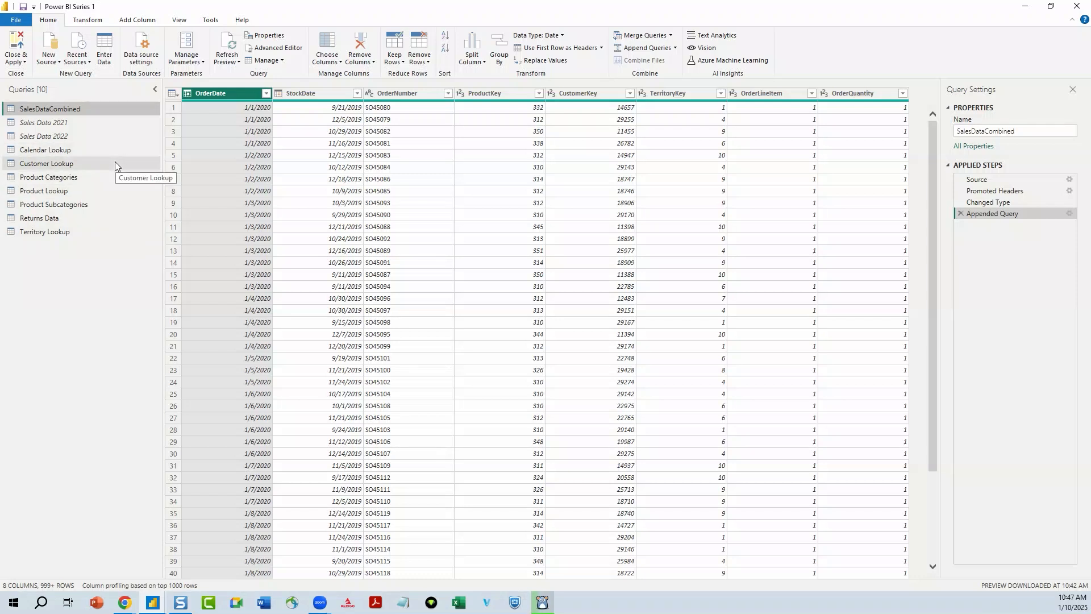
{"action": "left_click", "coordinate": [115, 162]}
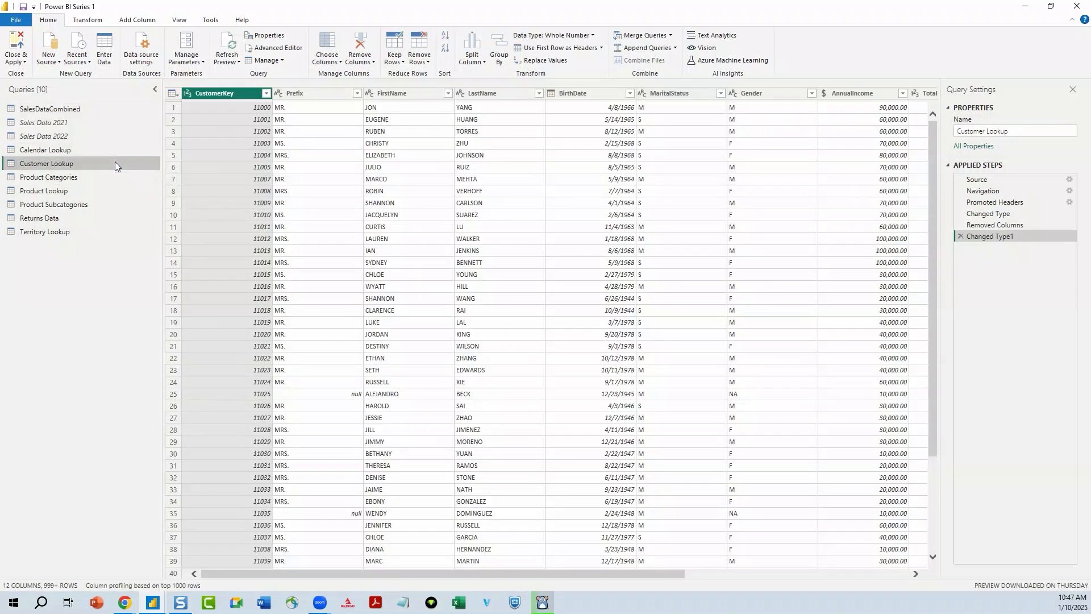
{"action": "left_click", "coordinate": [111, 195]}
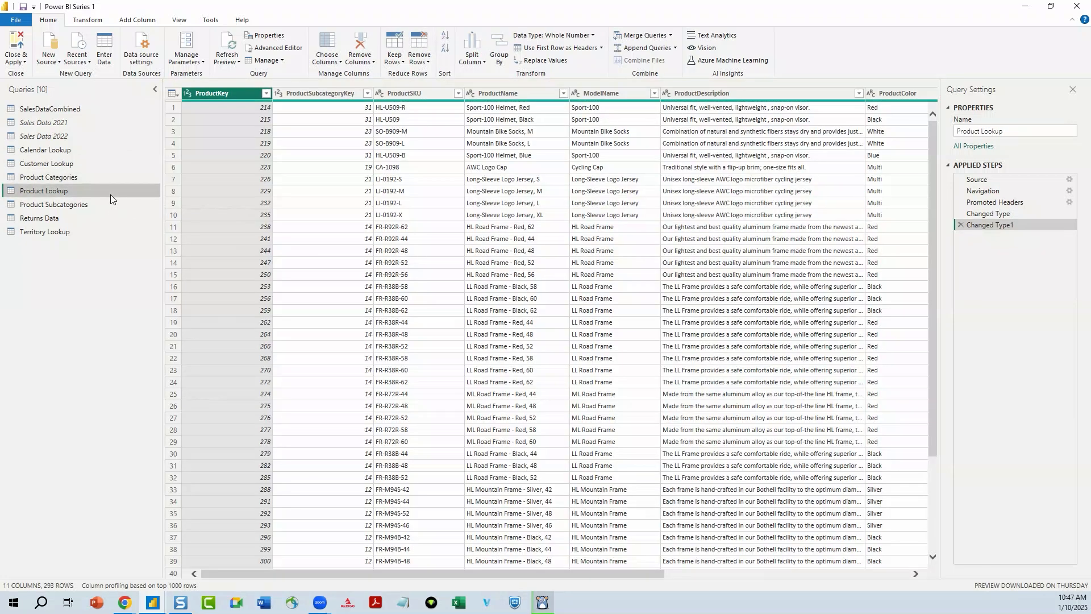
{"action": "left_click", "coordinate": [103, 147]}
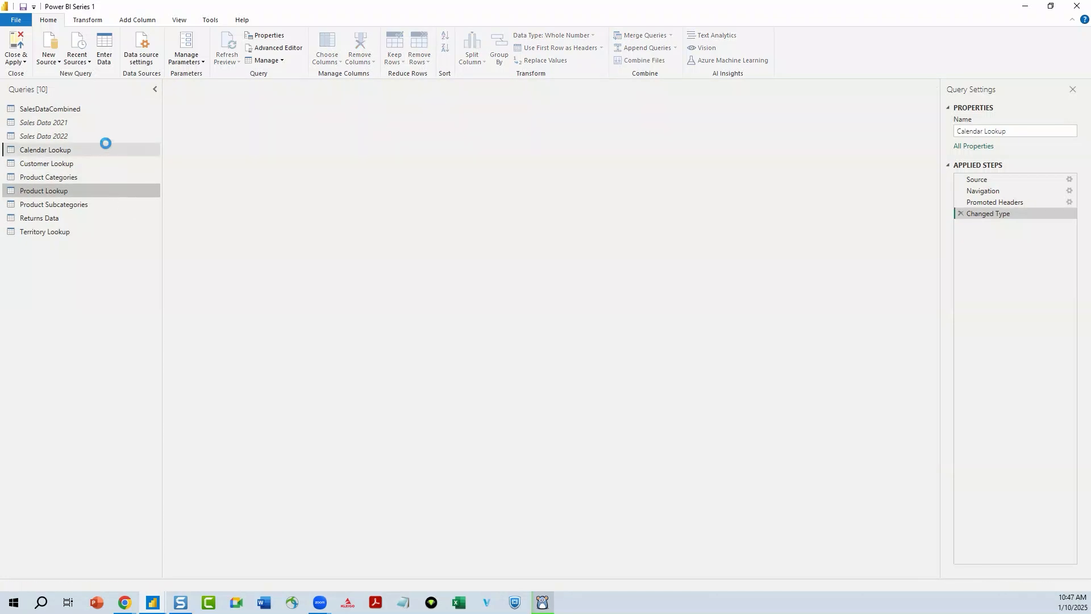
{"action": "left_click", "coordinate": [107, 232]}
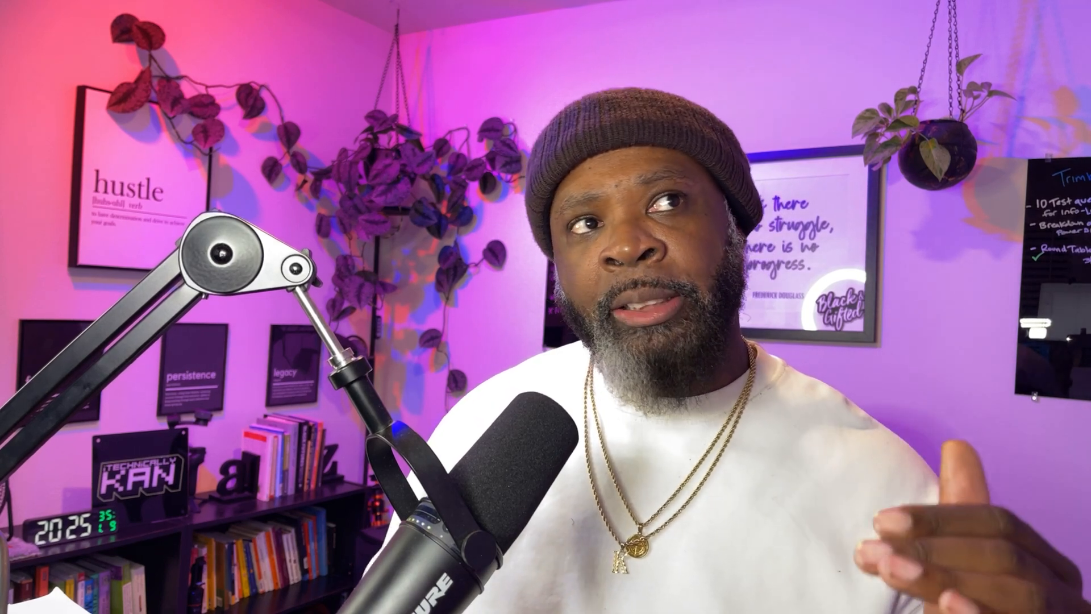
{"action": "left_click", "coordinate": [101, 163]}
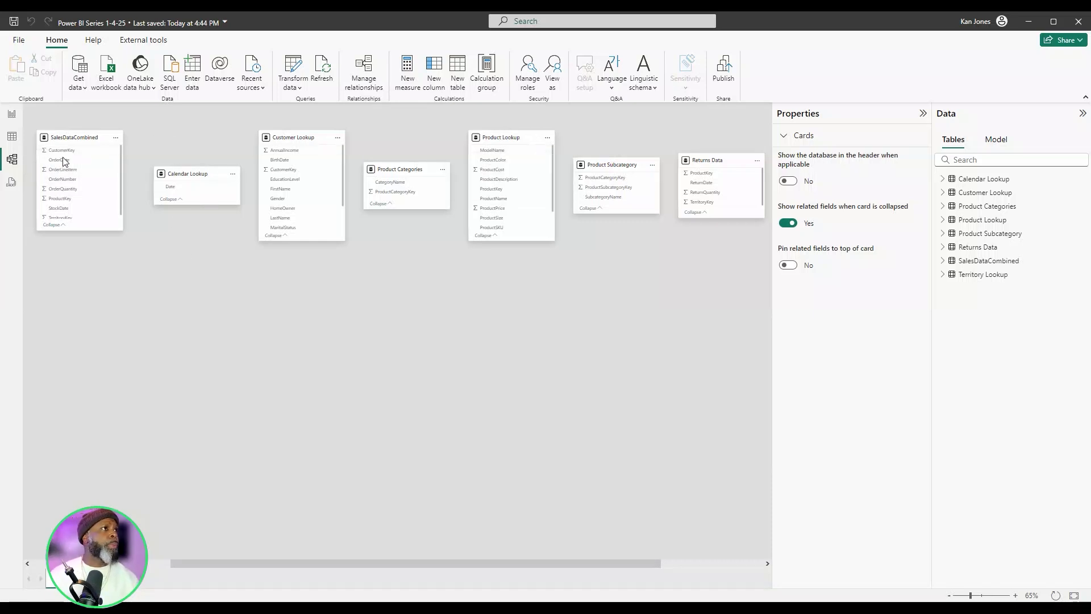
- Place SalesDataCombined and Customer Lookup side by side below the other tables, and stretch the SalesDataCombined card to fit all its fields
{"action": "mouse_move", "coordinate": [69, 138]}
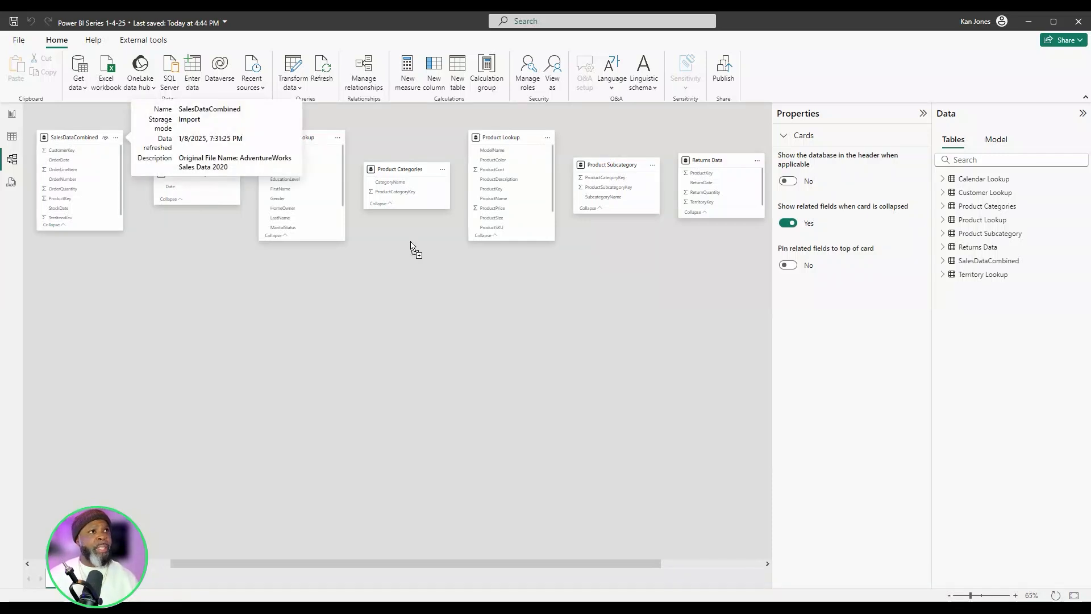
{"action": "left_click_drag", "start_coordinate": [407, 245], "coordinate": [407, 246]}
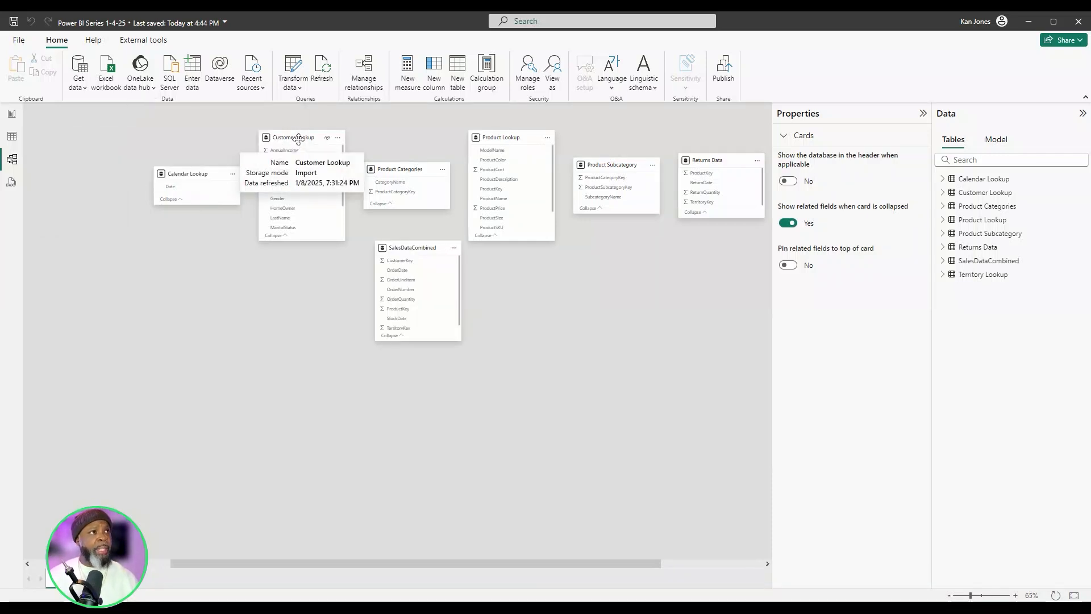
{"action": "left_click_drag", "start_coordinate": [296, 244], "coordinate": [299, 246]}
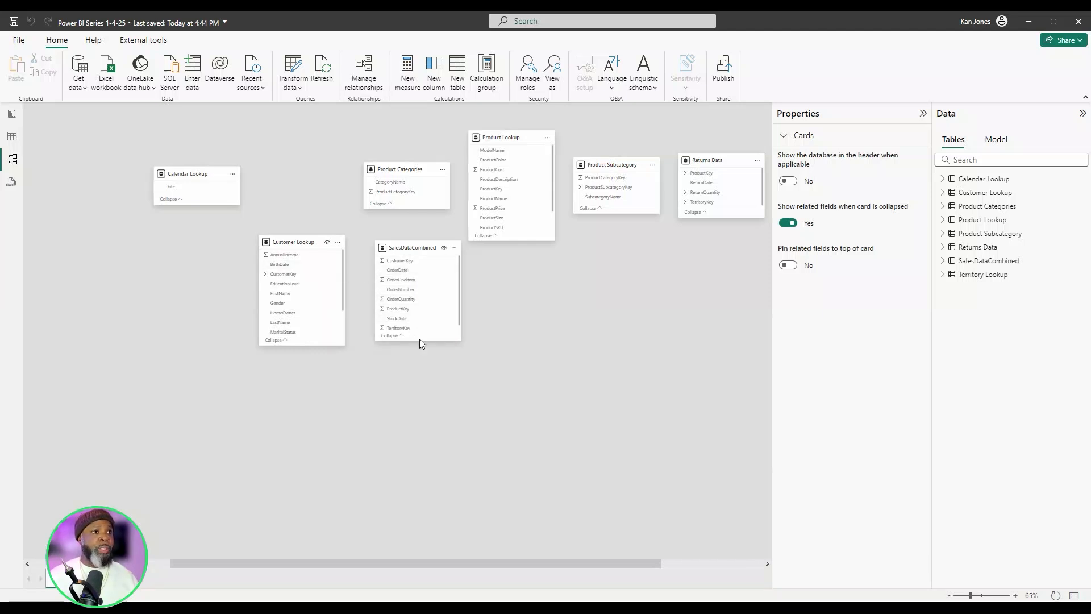
{"action": "left_click_drag", "start_coordinate": [419, 340], "coordinate": [422, 414]}
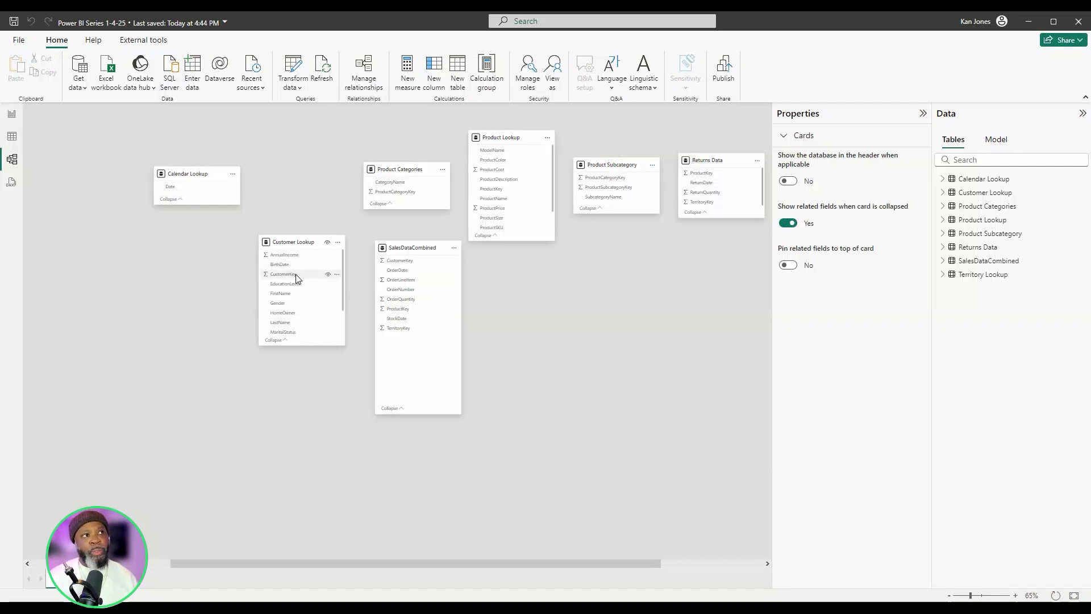
- Try to relate CustomerKey in SalesDataCombined to CustomerKey in Customer Lookup
{"action": "left_click_drag", "start_coordinate": [398, 261], "coordinate": [324, 279]}
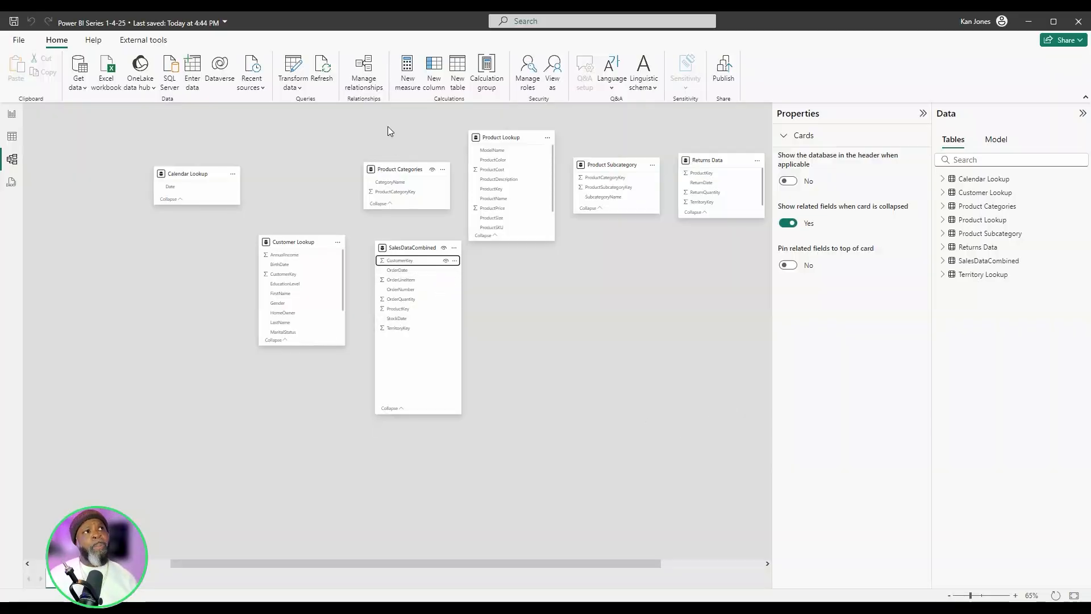
- In Power Query Editor, profile Customer Lookup on the entire data set and turn on Column distribution and Column profile
{"action": "left_click", "coordinate": [293, 70]}
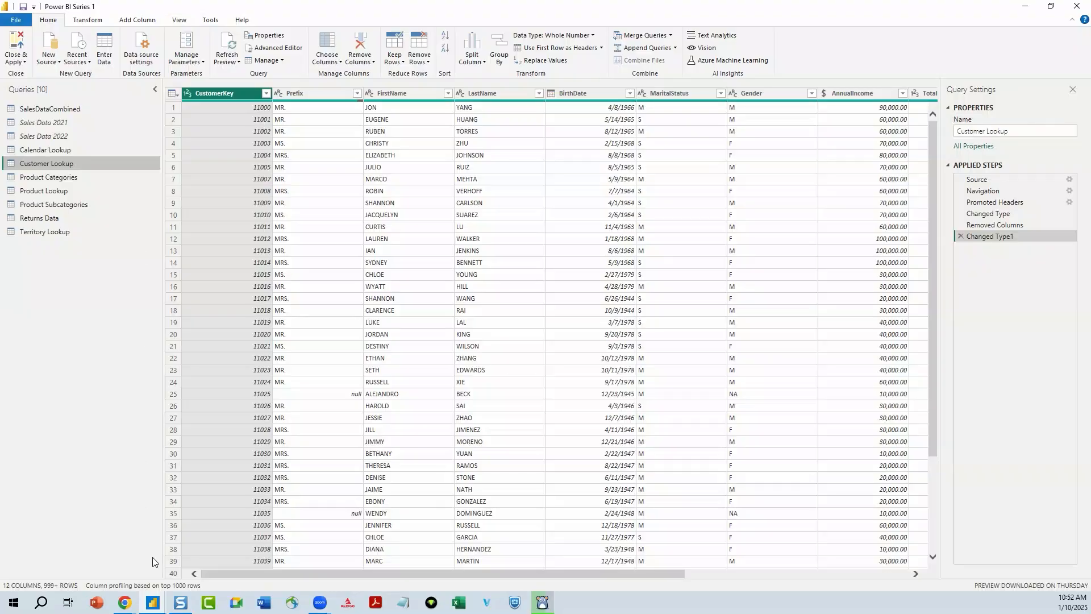
{"action": "left_click", "coordinate": [157, 586]}
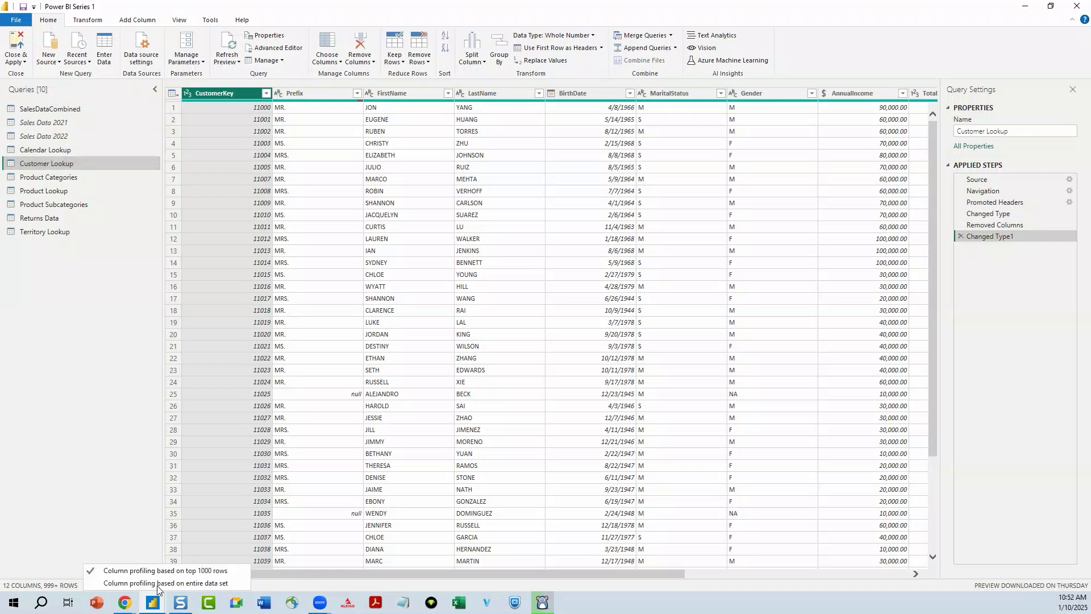
{"action": "left_click", "coordinate": [235, 586]}
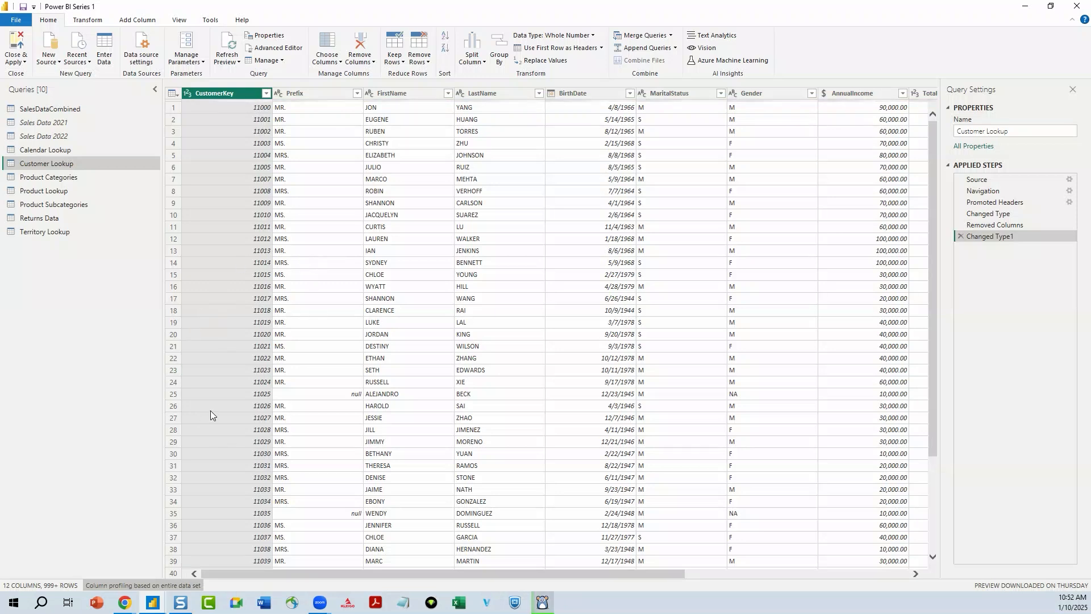
{"action": "left_click", "coordinate": [182, 21]}
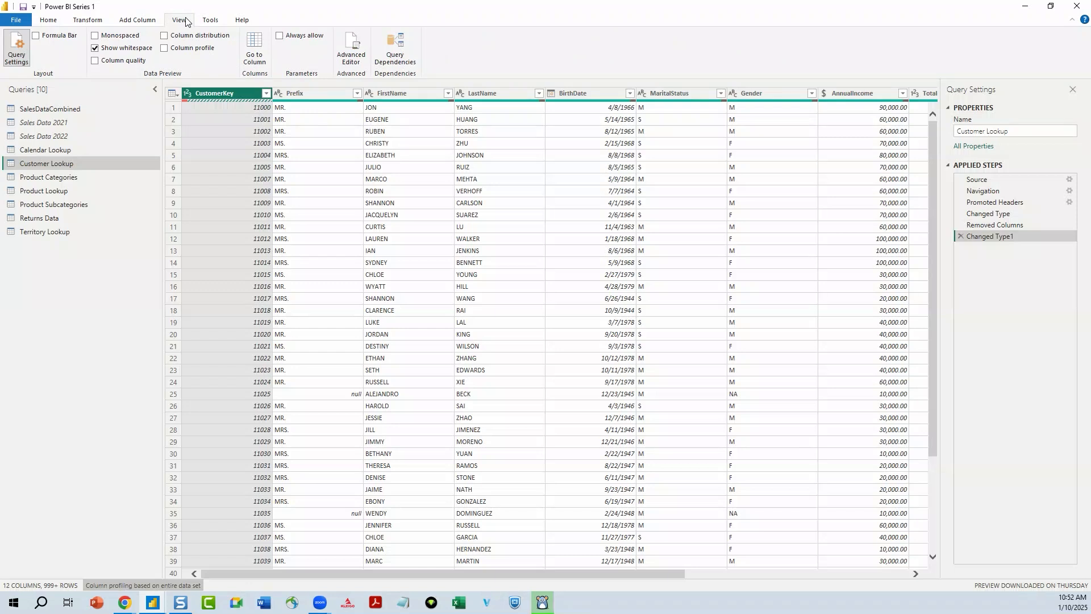
{"action": "left_click", "coordinate": [165, 36]}
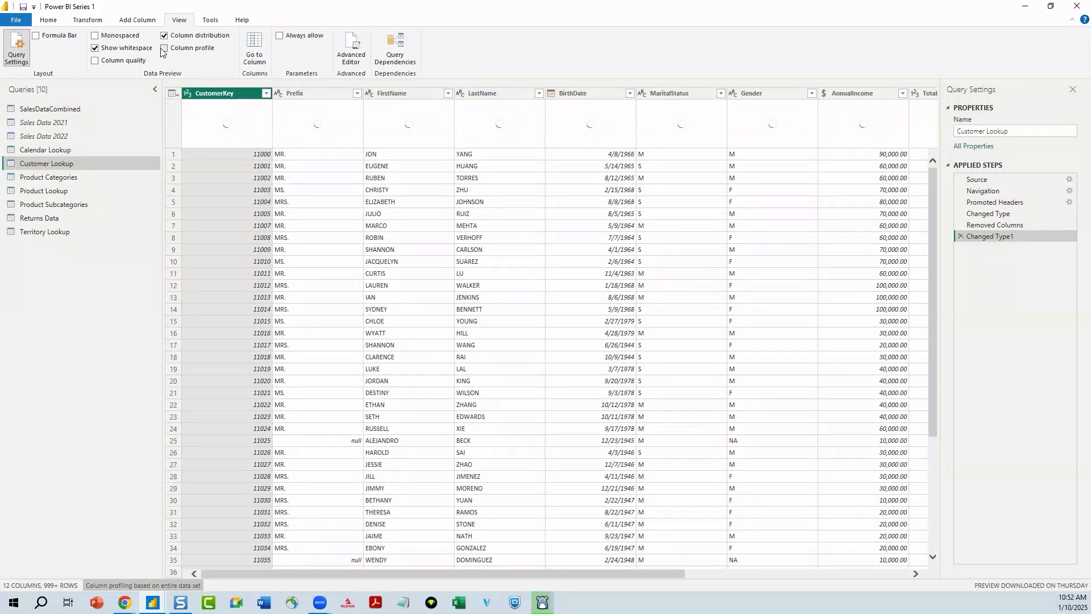
{"action": "left_click", "coordinate": [165, 49]}
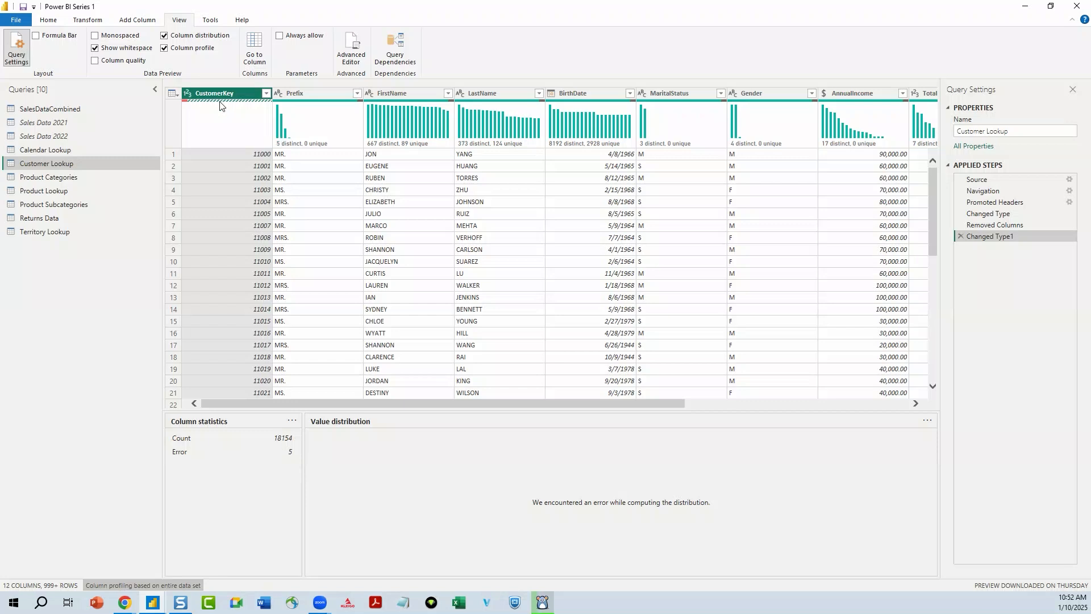
- Isolate the error rows of CustomerKey with Keep Errors to inspect them across the columns, and delete that applied step
{"action": "mouse_move", "coordinate": [221, 103]}
{"action": "right_click", "coordinate": [223, 125]}
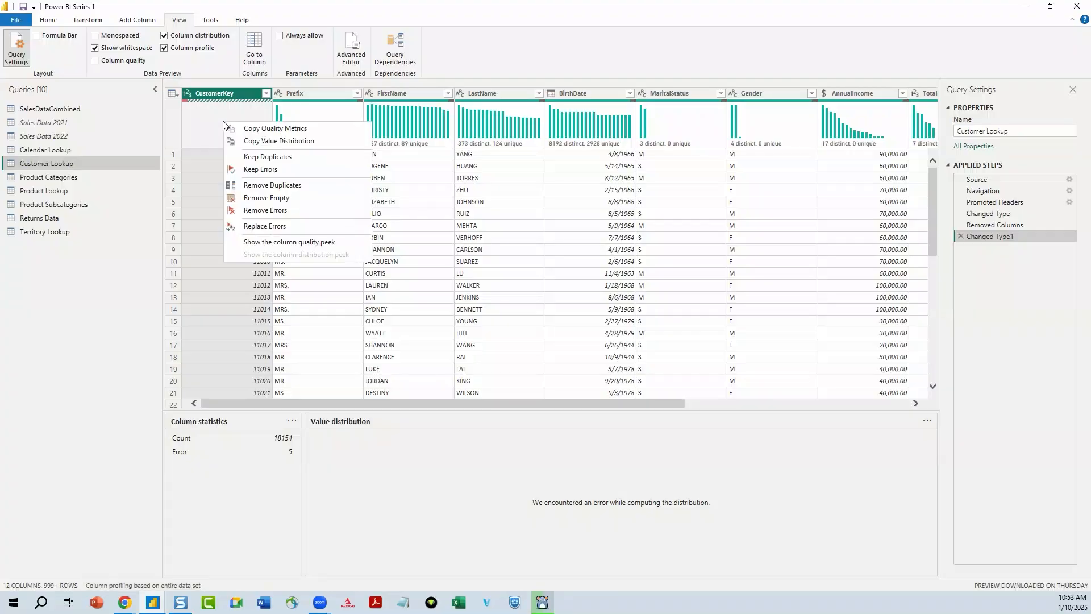
{"action": "left_click", "coordinate": [287, 170]}
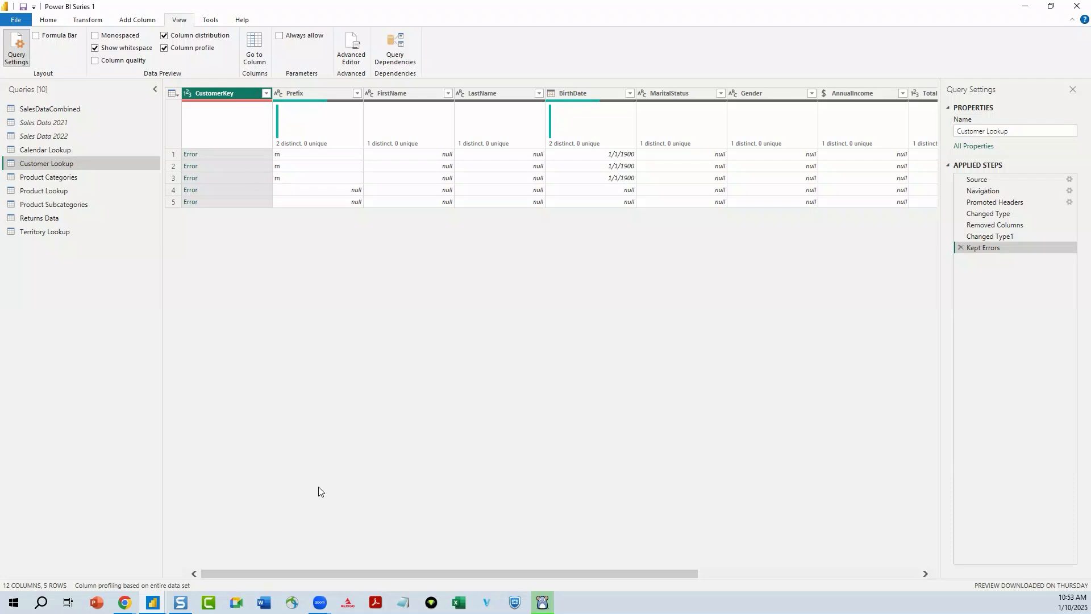
{"action": "left_click_drag", "start_coordinate": [366, 573], "coordinate": [634, 546]}
{"action": "left_click_drag", "start_coordinate": [500, 573], "coordinate": [367, 574]}
{"action": "left_click", "coordinate": [962, 247]}
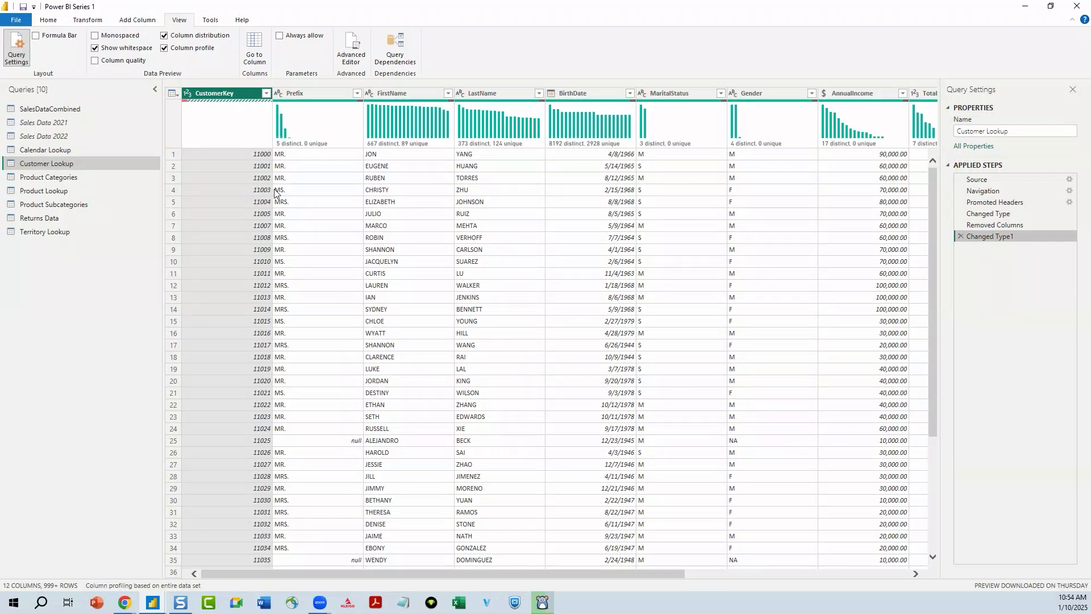
- Remove the rows with errors in the CustomerKey column of Customer Lookup
{"action": "right_click", "coordinate": [210, 131]}
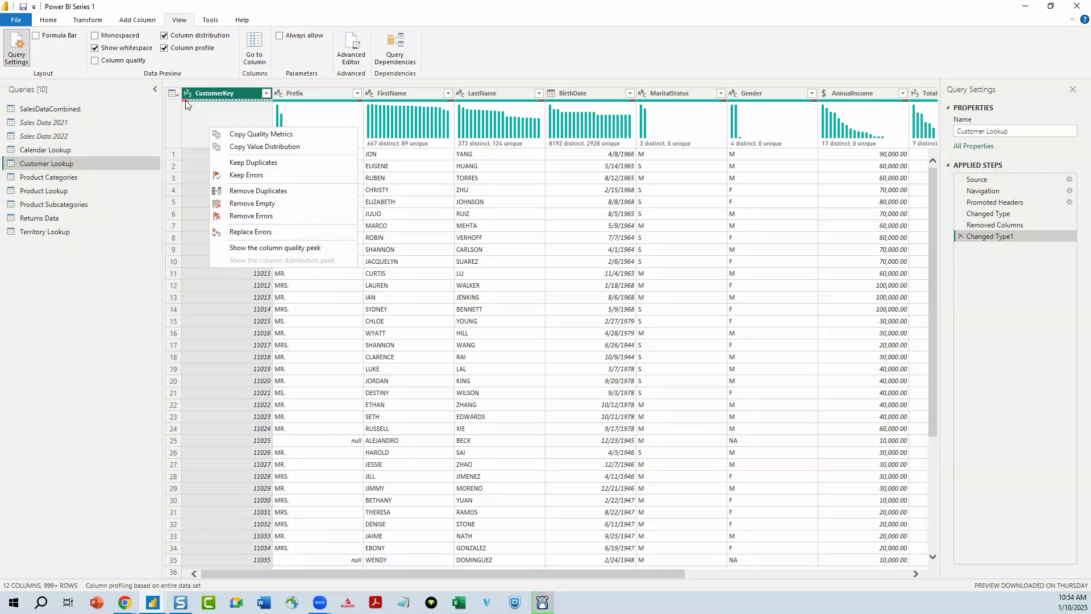
{"action": "left_click", "coordinate": [46, 21]}
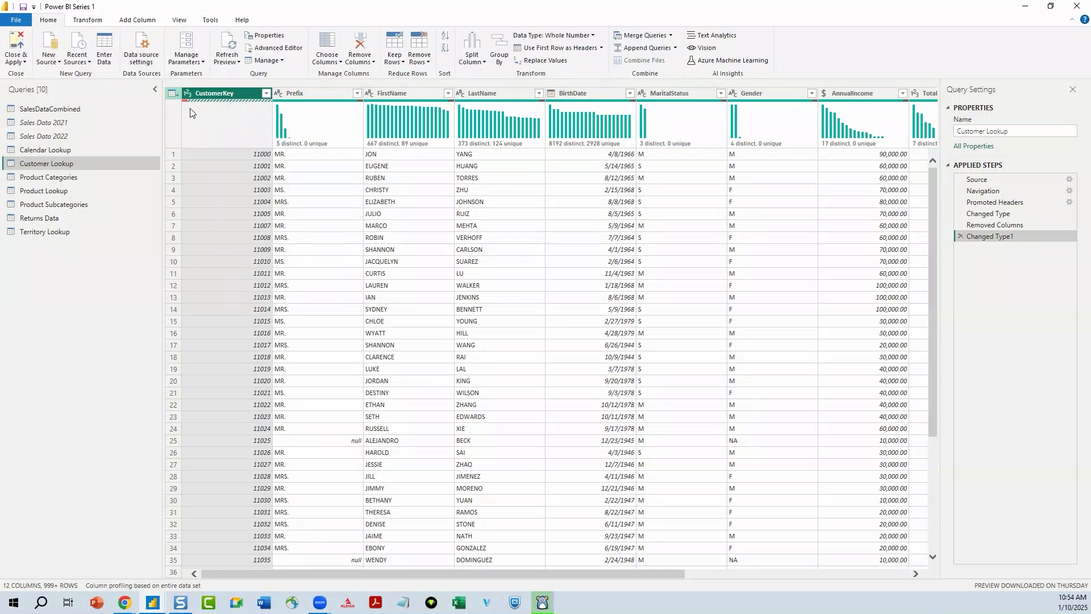
{"action": "left_click", "coordinate": [231, 95]}
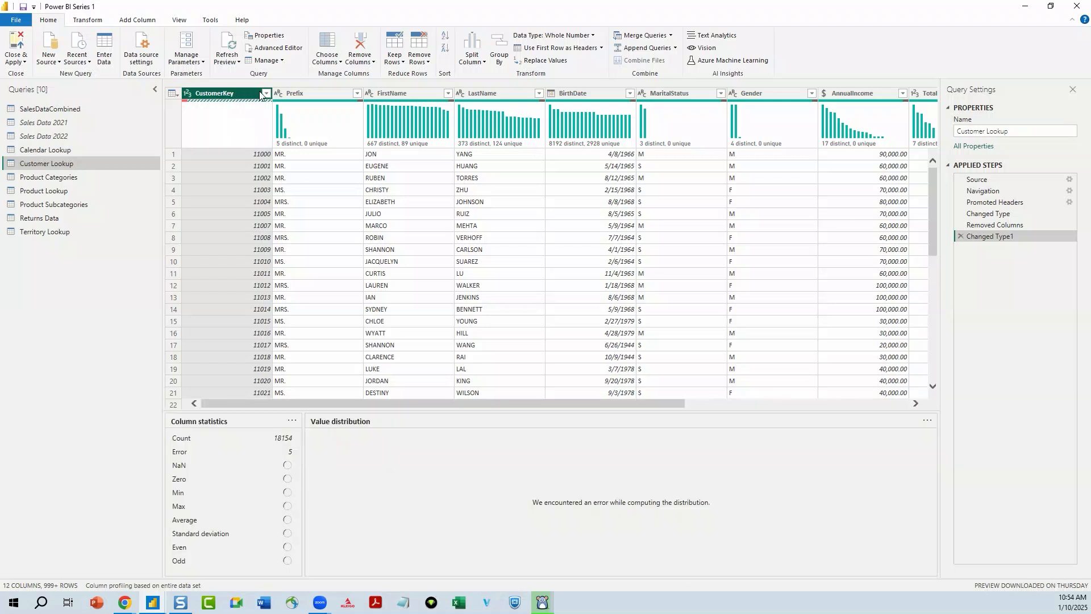
{"action": "left_click", "coordinate": [265, 94]}
{"action": "left_click", "coordinate": [230, 92]}
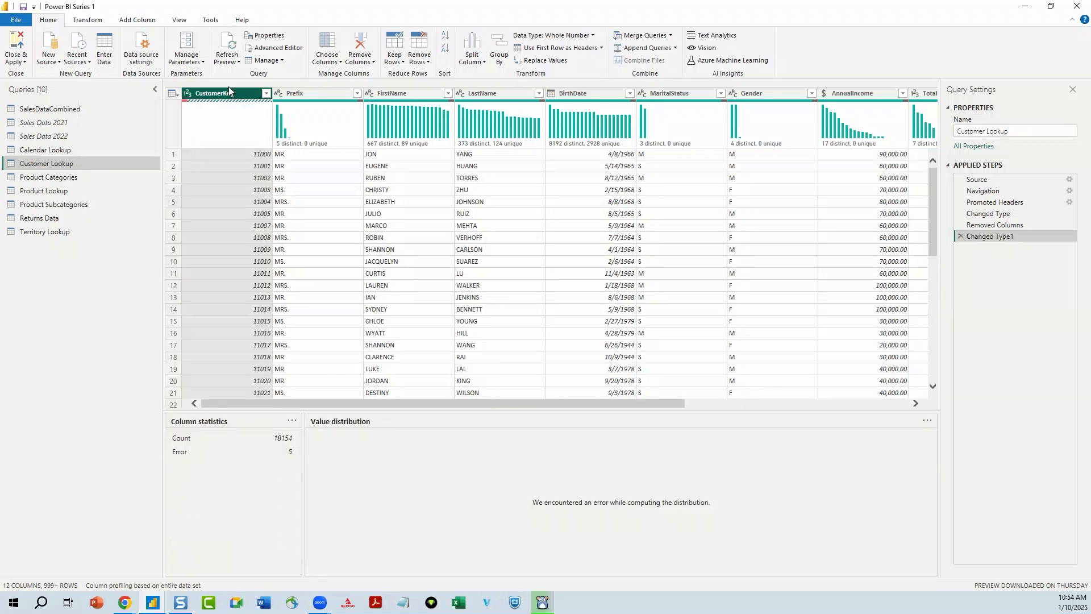
{"action": "right_click", "coordinate": [231, 93]}
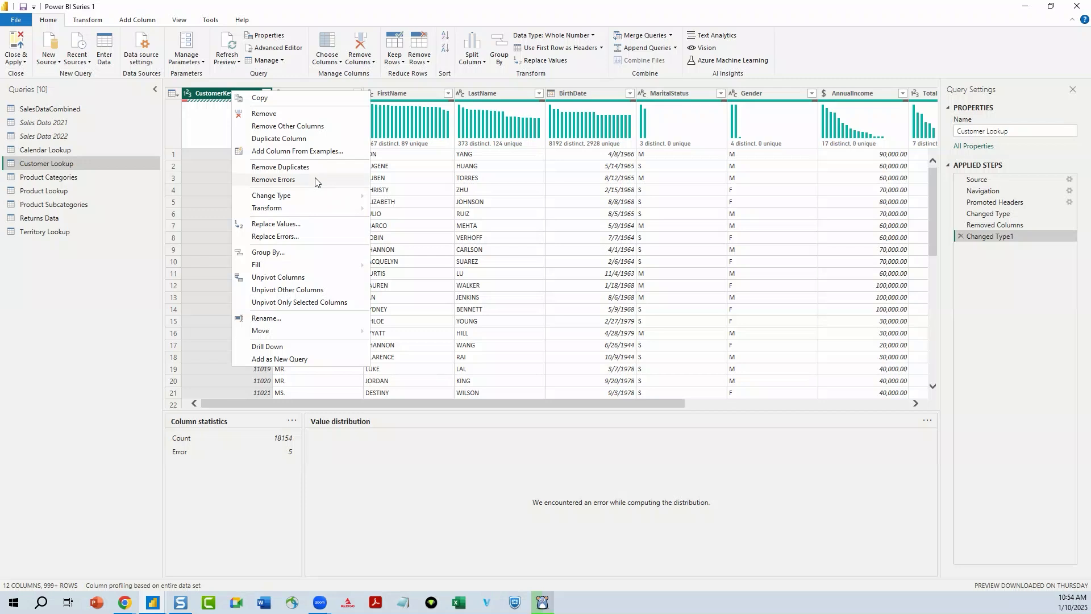
{"action": "left_click", "coordinate": [316, 181]}
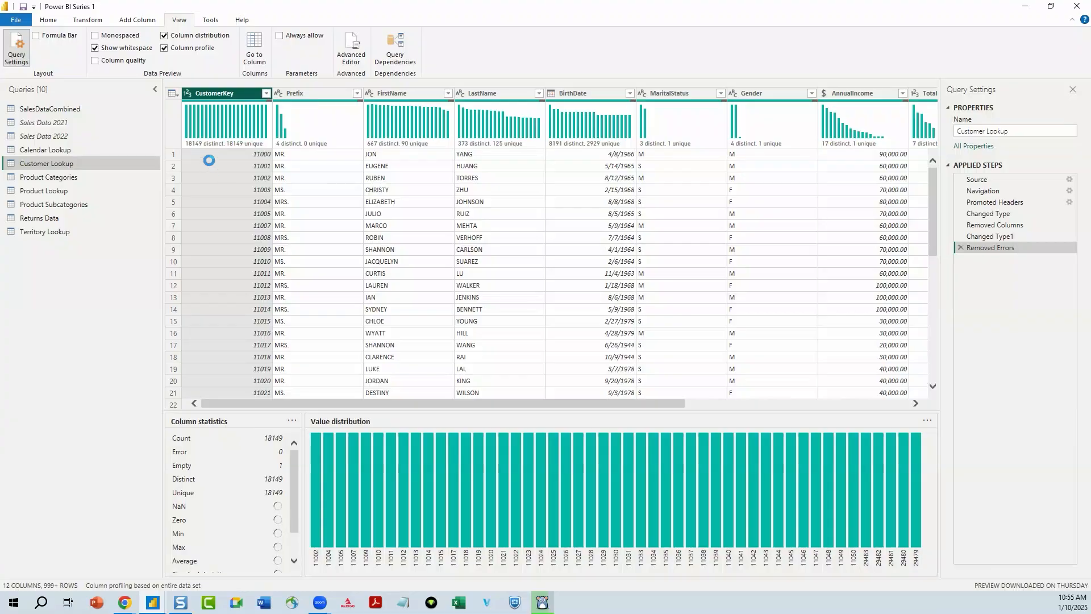
- Remove the rows with an empty CustomerKey from Customer Lookup and check the column profile again
{"action": "mouse_move", "coordinate": [219, 145]}
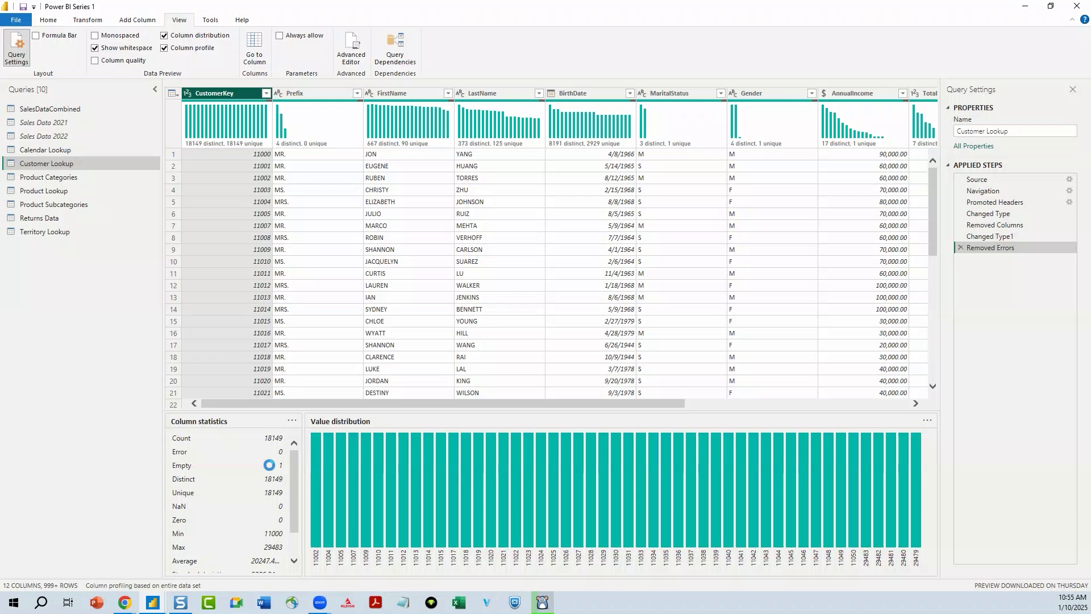
{"action": "right_click", "coordinate": [201, 128]}
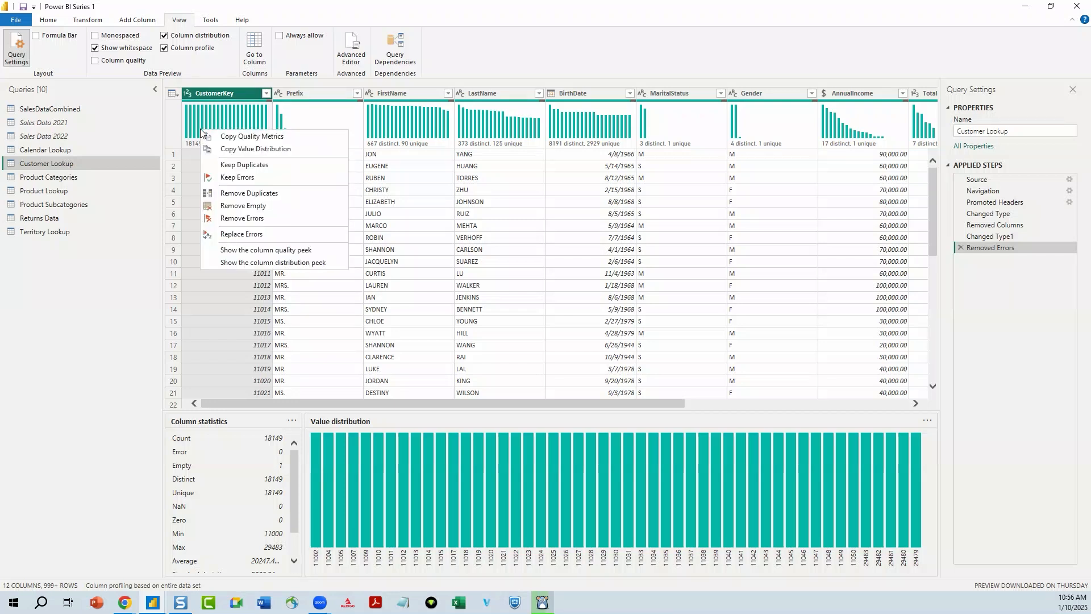
{"action": "left_click", "coordinate": [241, 207]}
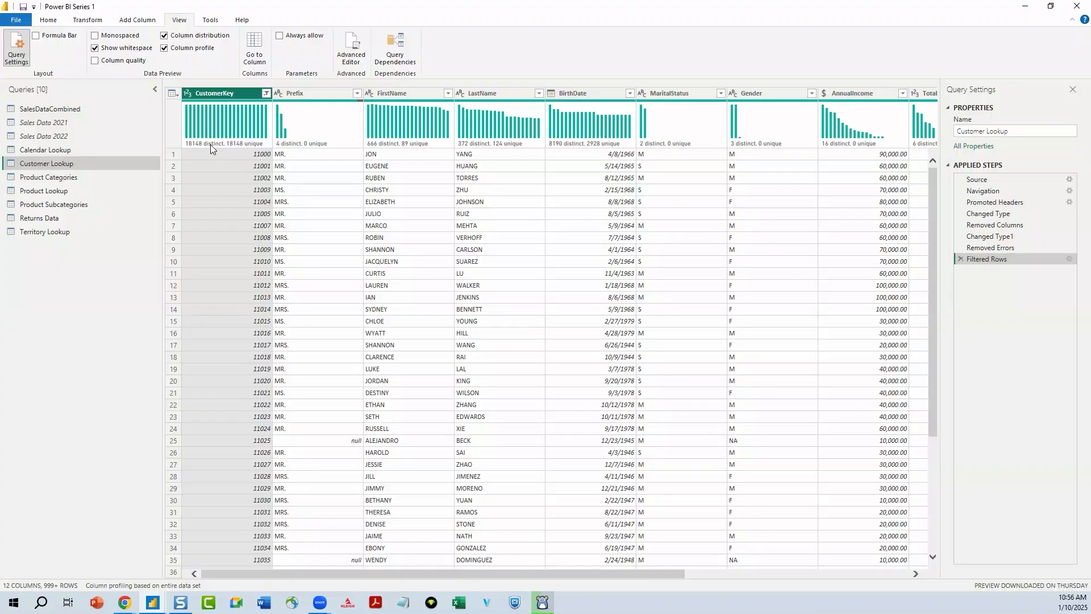
{"action": "left_click", "coordinate": [165, 49]}
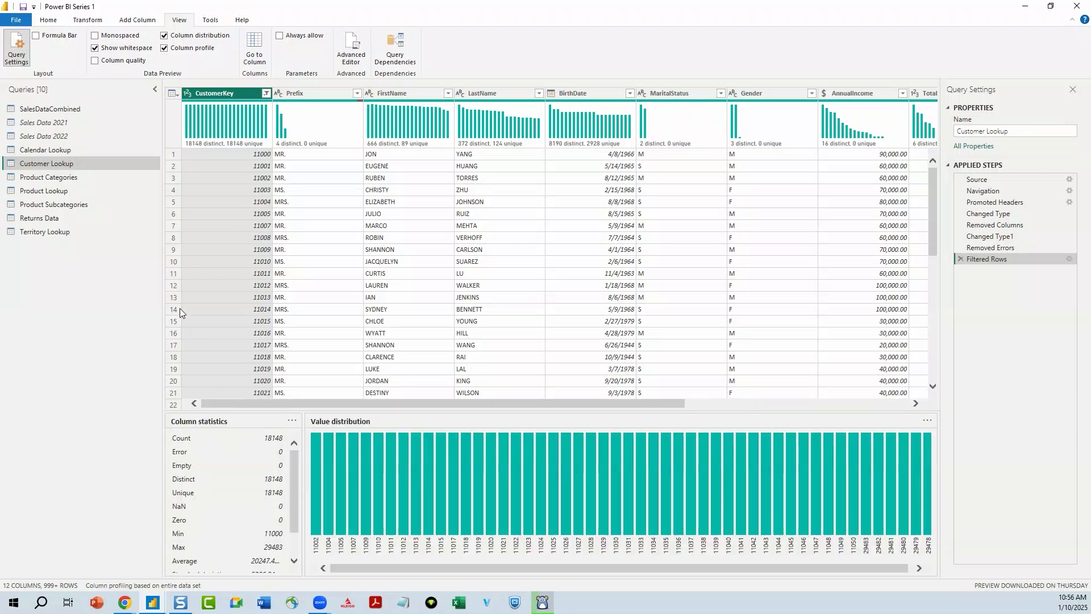
- Apply the query changes and relate CustomerKey in SalesDataCombined to CustomerKey in Customer Lookup
{"action": "left_click", "coordinate": [48, 20]}
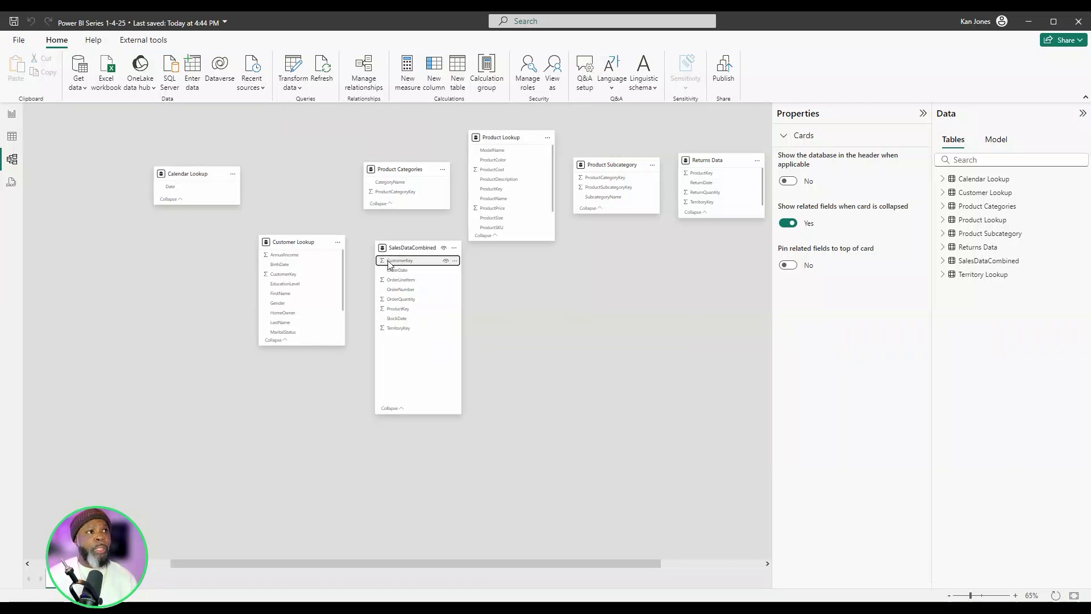
{"action": "left_click_drag", "start_coordinate": [325, 276], "coordinate": [325, 276]}
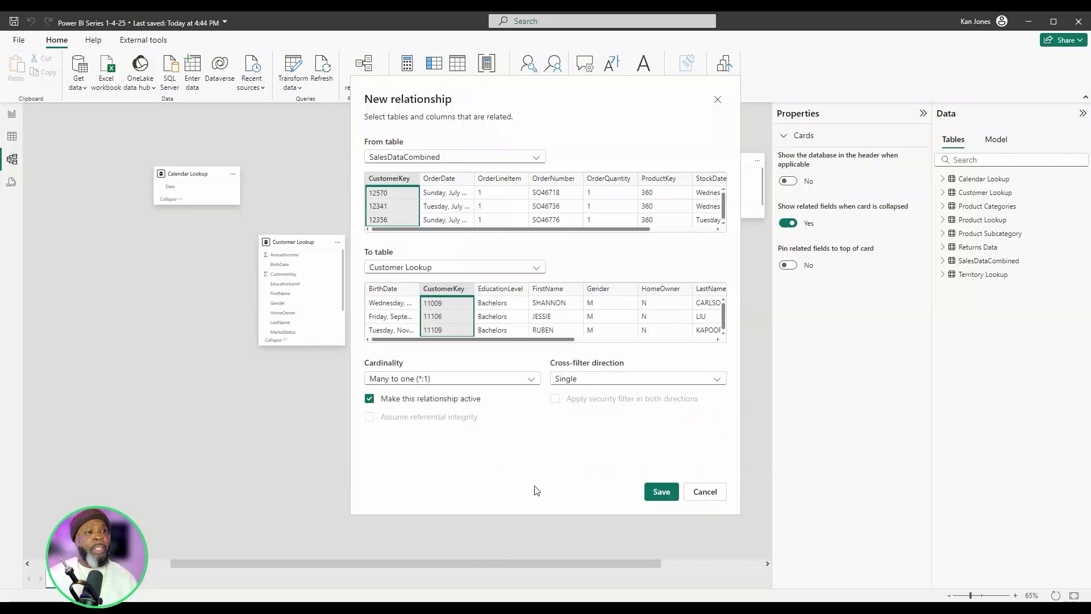
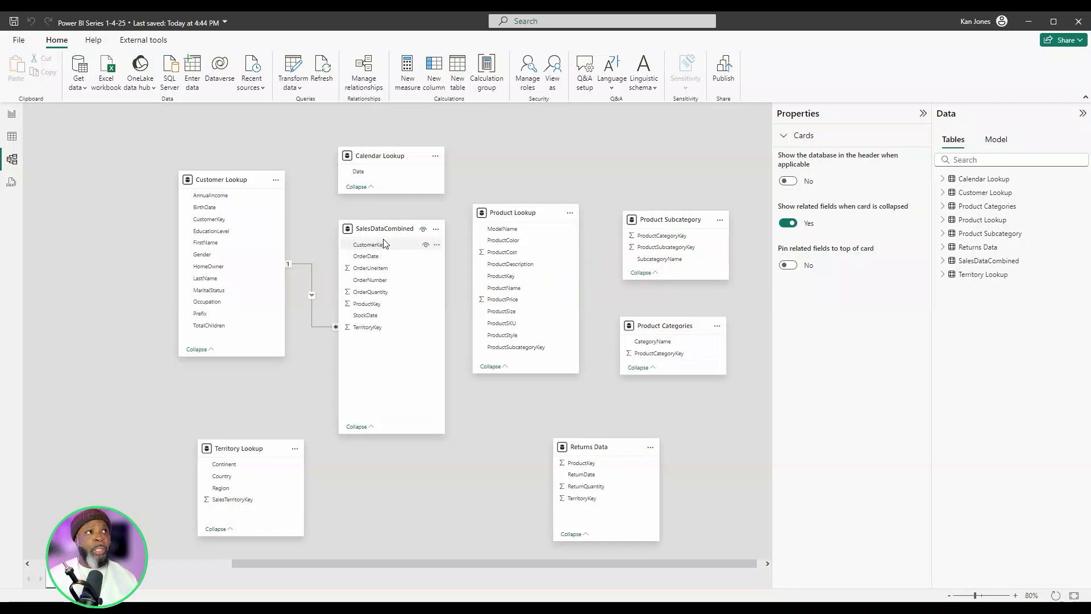
- Relate ProductKey in SalesDataCombined to ProductKey in Product Lookup as an active many-to-one relationship with single cross-filter direction
{"action": "mouse_move", "coordinate": [235, 180]}
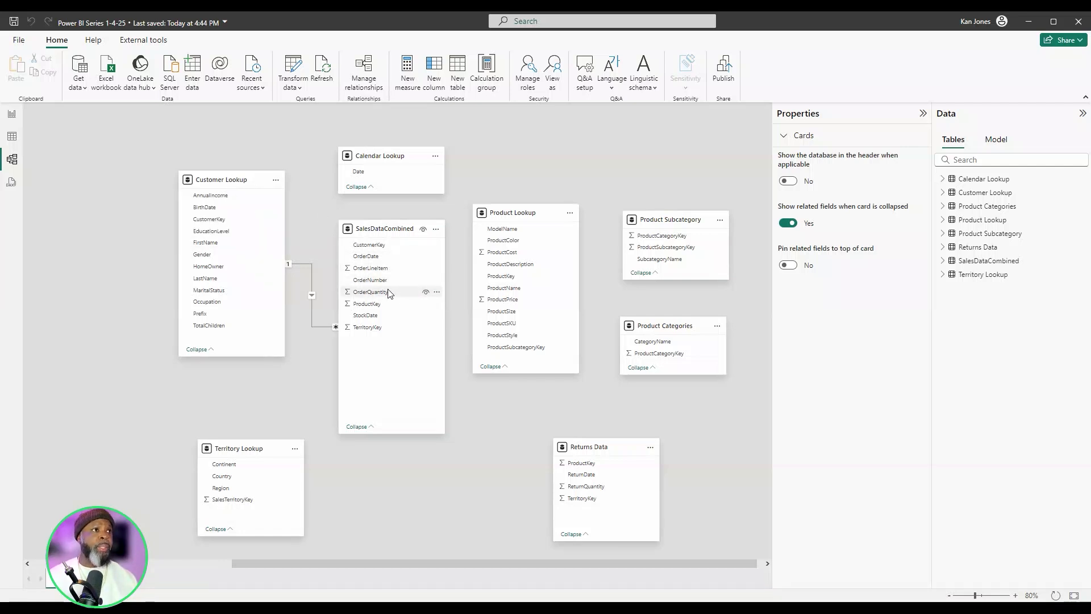
{"action": "left_click", "coordinate": [390, 308]}
{"action": "left_click_drag", "start_coordinate": [392, 308], "coordinate": [507, 274]}
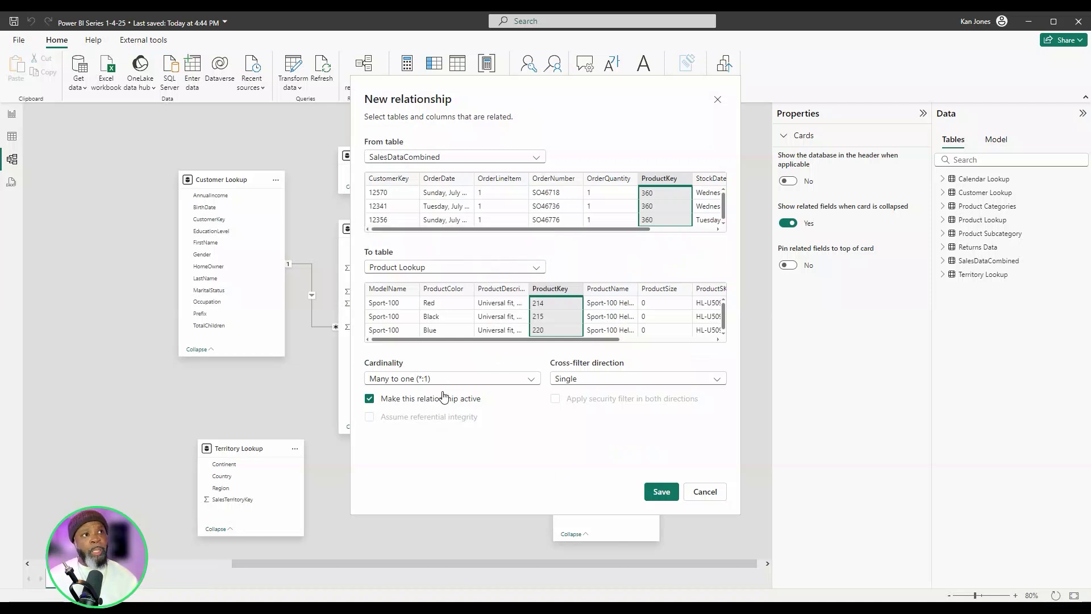
{"action": "left_click", "coordinate": [661, 492]}
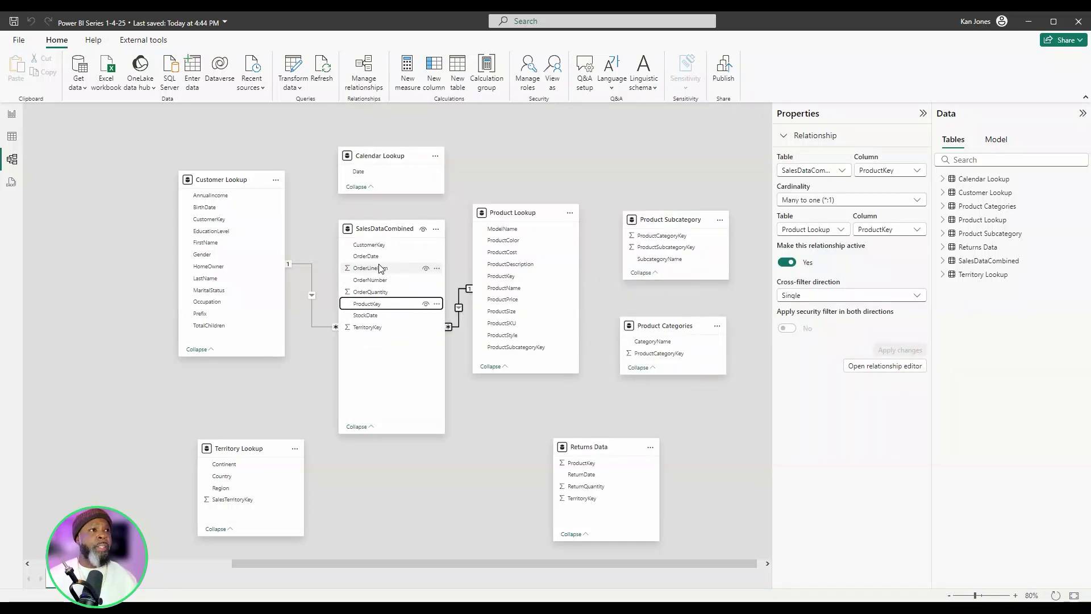
- Relate TerritoryKey in SalesDataCombined to SalesTerritoryKey in Territory Lookup as an active many-to-one relationship
{"action": "left_click", "coordinate": [375, 329]}
{"action": "left_click_drag", "start_coordinate": [374, 332], "coordinate": [264, 499]}
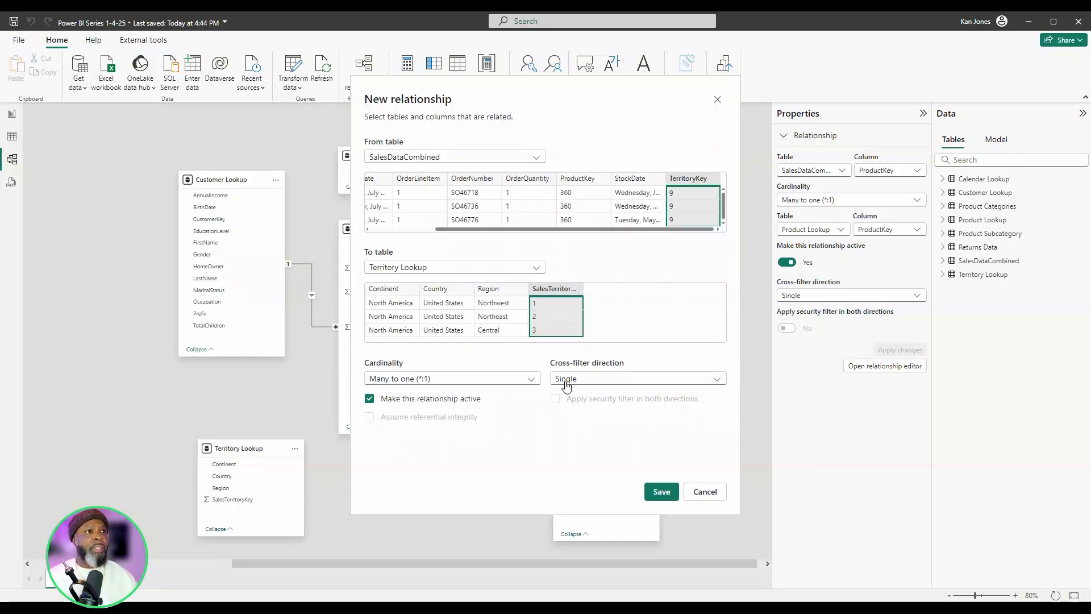
{"action": "left_click", "coordinate": [663, 492]}
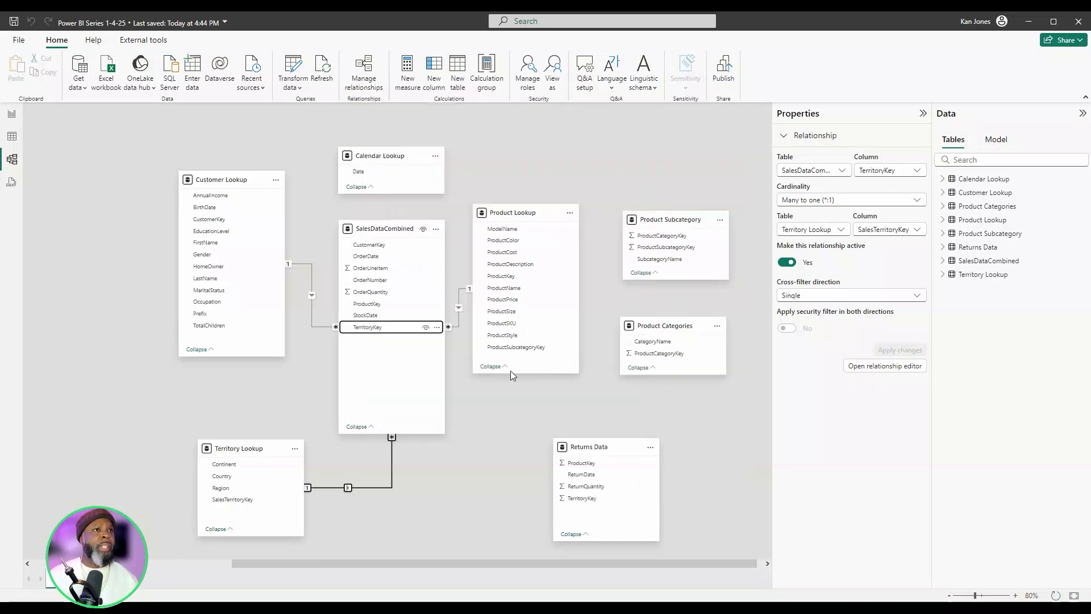
- Relate OrderDate in SalesDataCombined to Date in Calendar Lookup as an active many-to-one relationship
{"action": "left_click", "coordinate": [372, 259]}
{"action": "left_click_drag", "start_coordinate": [369, 250], "coordinate": [373, 173]}
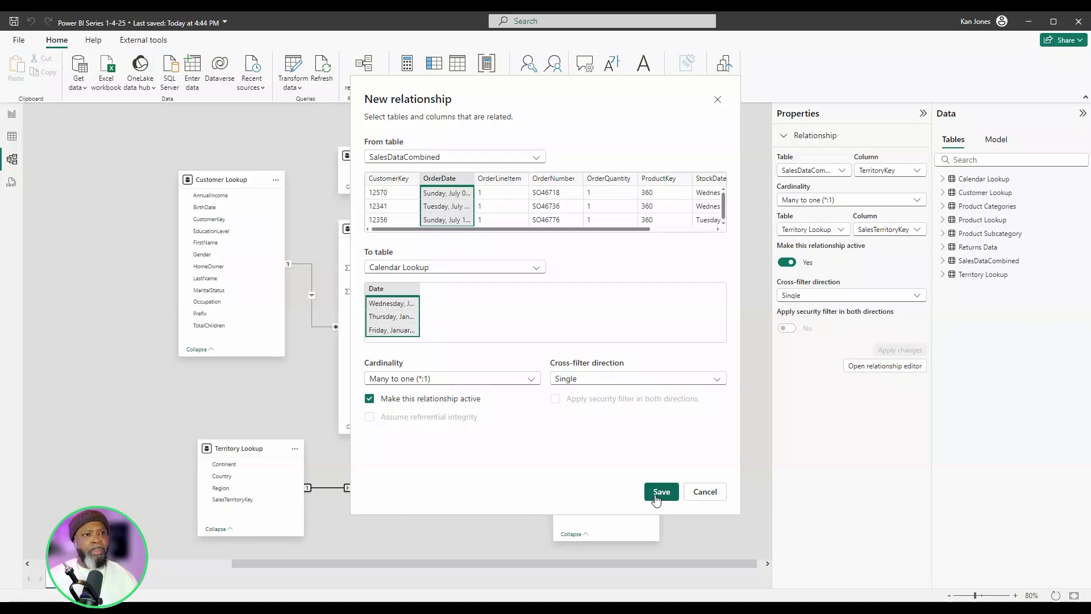
{"action": "left_click", "coordinate": [658, 498]}
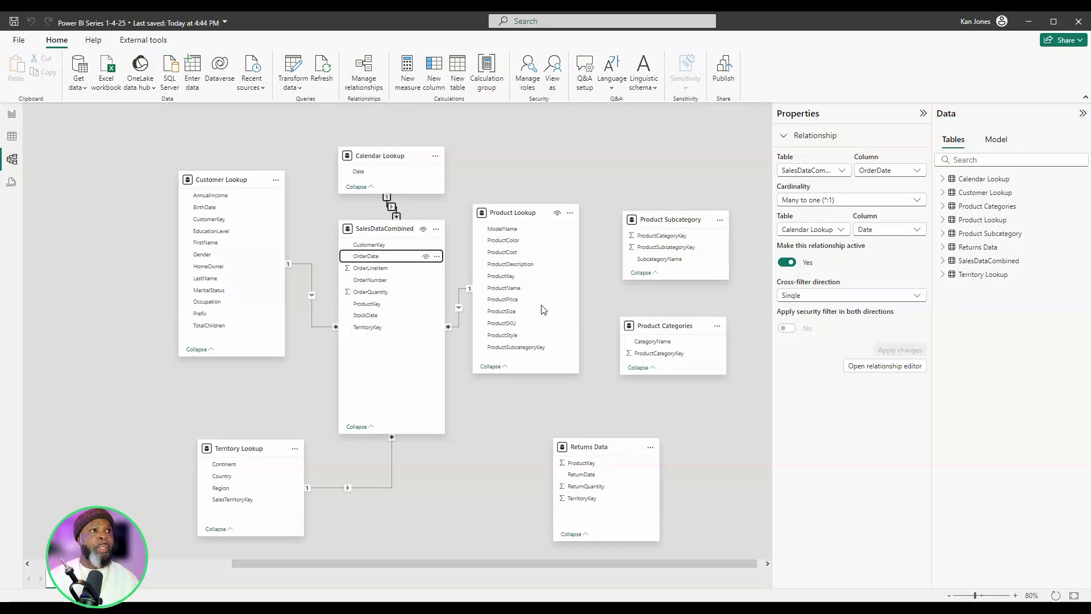
- Relate ProductSubcategoryKey in Product Lookup to ProductSubcategoryKey in Product Subcategory as a many-to-one relationship
{"action": "left_click", "coordinate": [528, 348]}
{"action": "left_click_drag", "start_coordinate": [532, 351], "coordinate": [679, 248]}
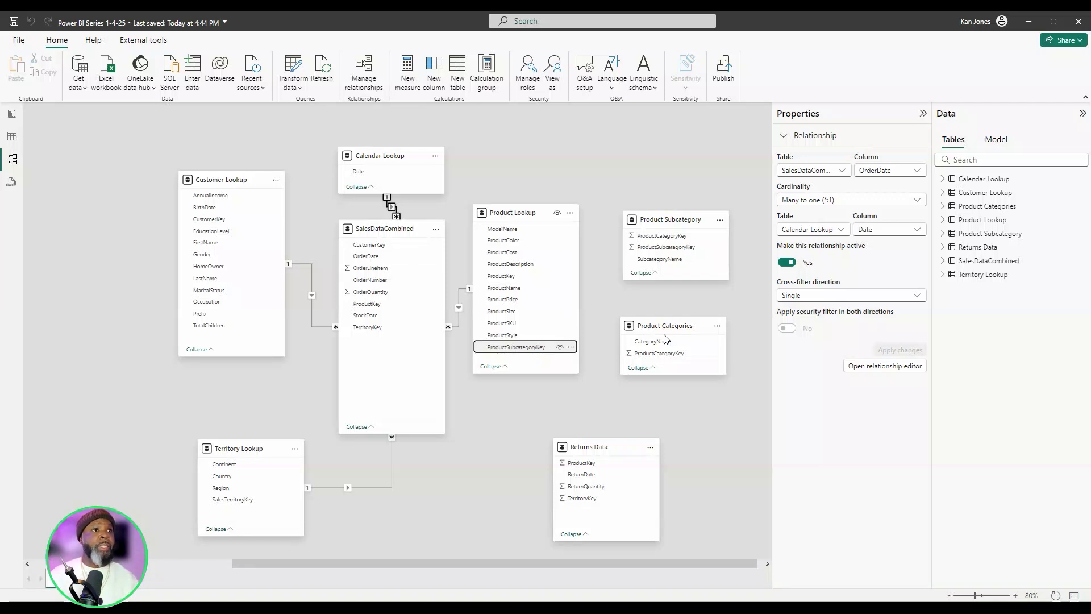
{"action": "left_click", "coordinate": [658, 491]}
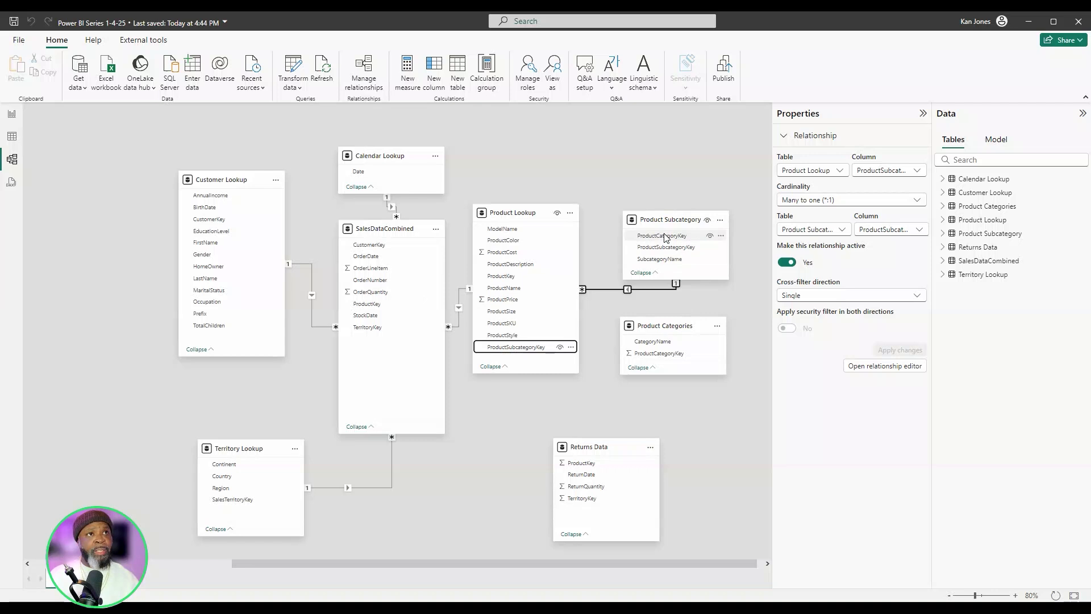
- Relate ProductCategoryKey in Product Subcategory to ProductCategoryKey in Product Categories as a many-to-one relationship
{"action": "left_click", "coordinate": [665, 236]}
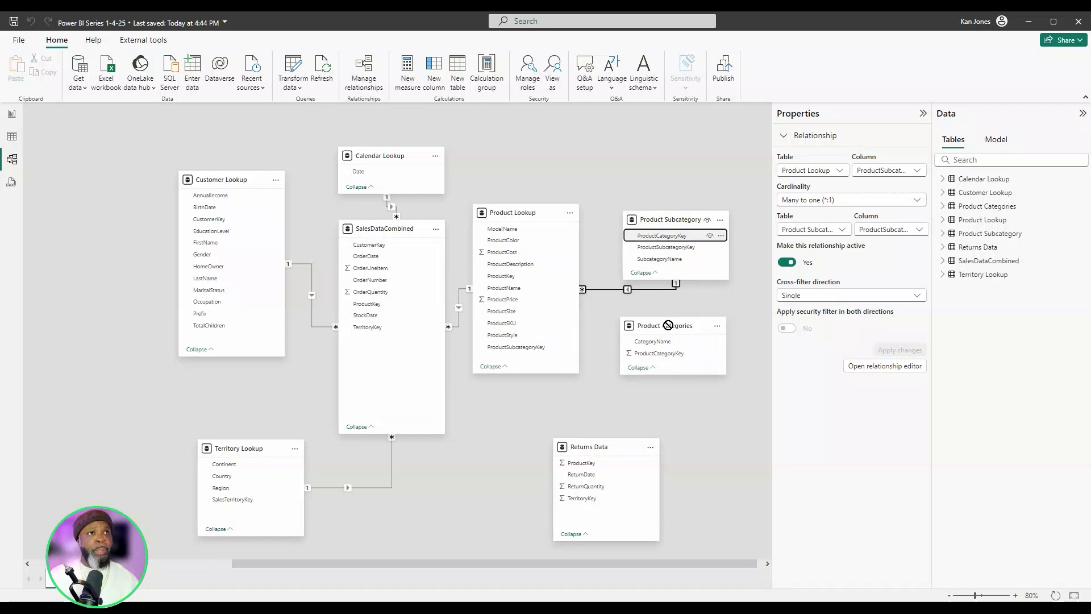
{"action": "left_click", "coordinate": [672, 357]}
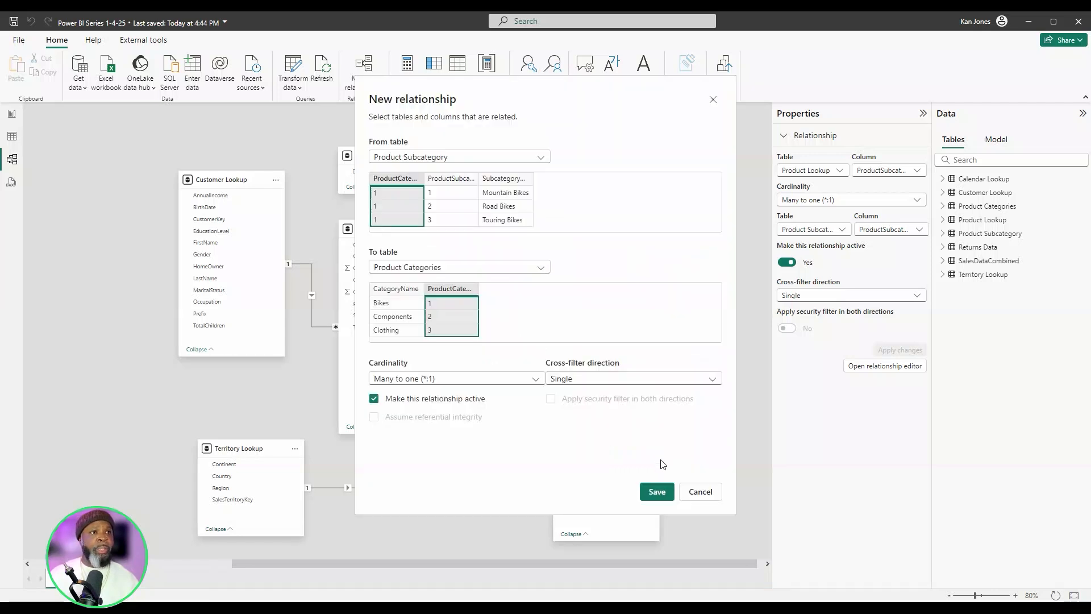
{"action": "left_click", "coordinate": [659, 493]}
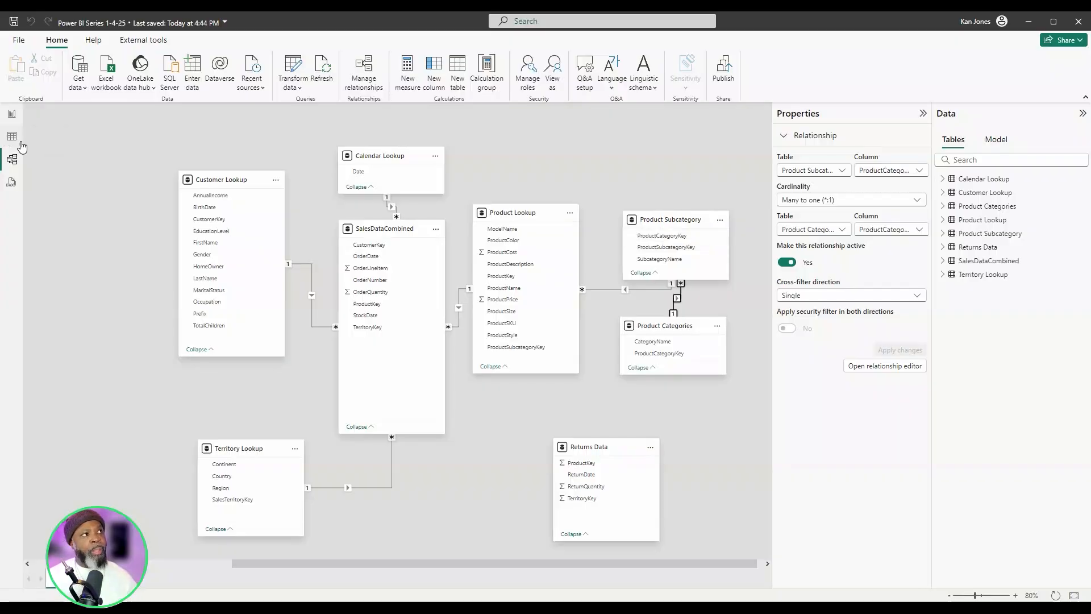
- Examine the rows of Product Subcategory and Product Categories as tables, and return to the model diagram
{"action": "left_click", "coordinate": [11, 136]}
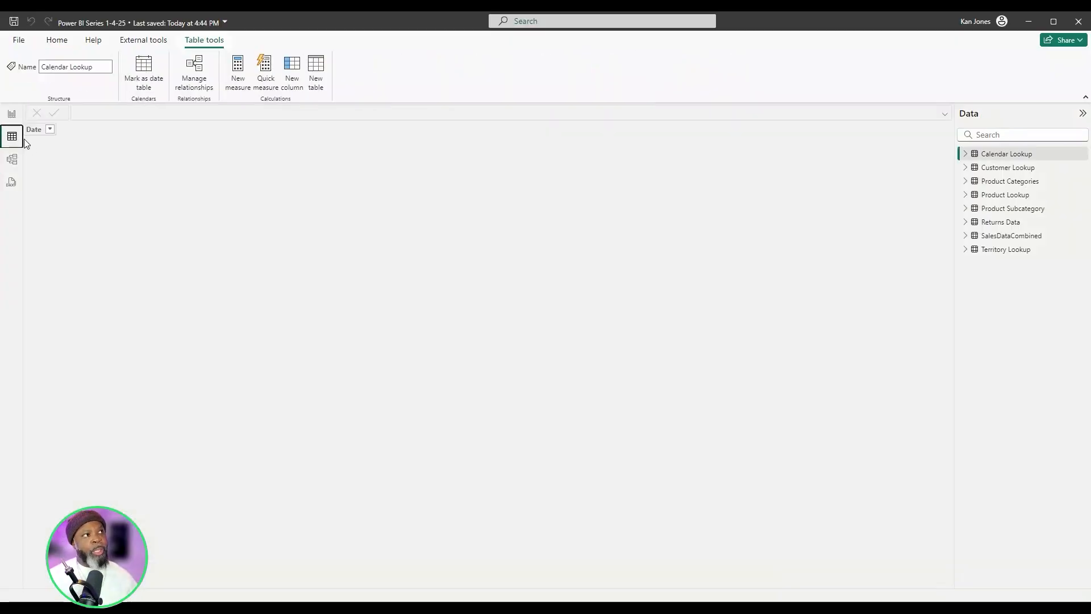
{"action": "left_click", "coordinate": [1012, 209]}
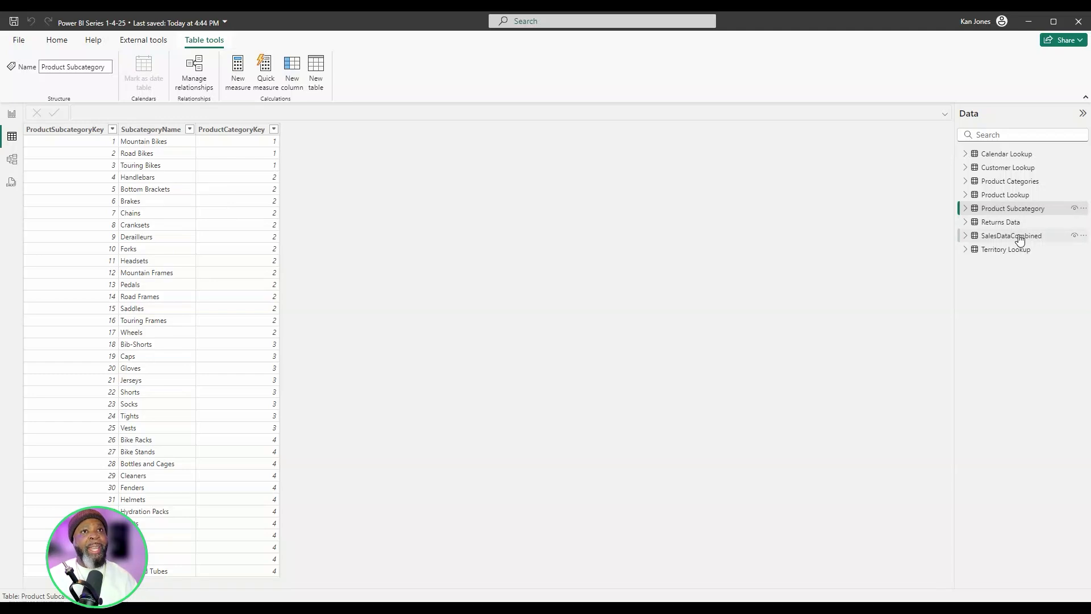
{"action": "left_click", "coordinate": [1017, 182]}
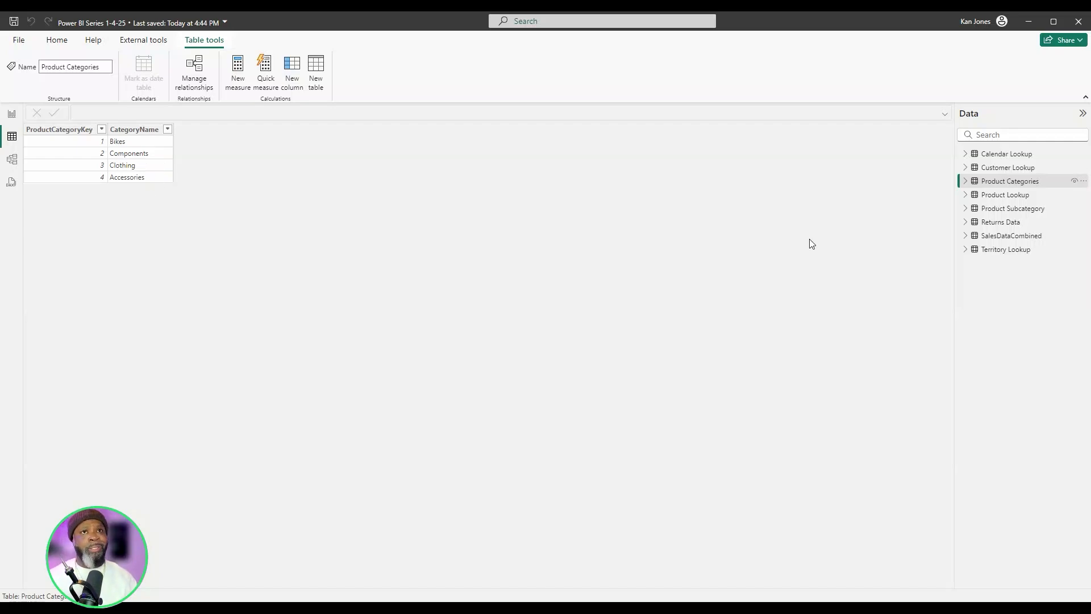
{"action": "left_click", "coordinate": [11, 159]}
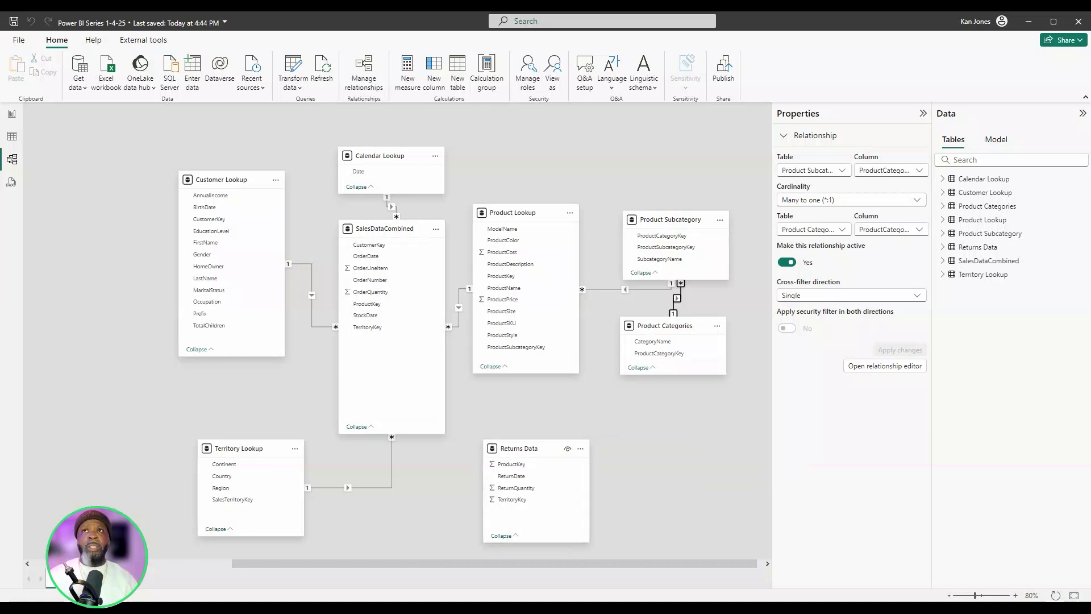
- Move the Returns Data card beneath Product Lookup and relate its ProductKey to ProductKey in Product Lookup, many to one
{"action": "left_click_drag", "start_coordinate": [597, 447], "coordinate": [528, 449]}
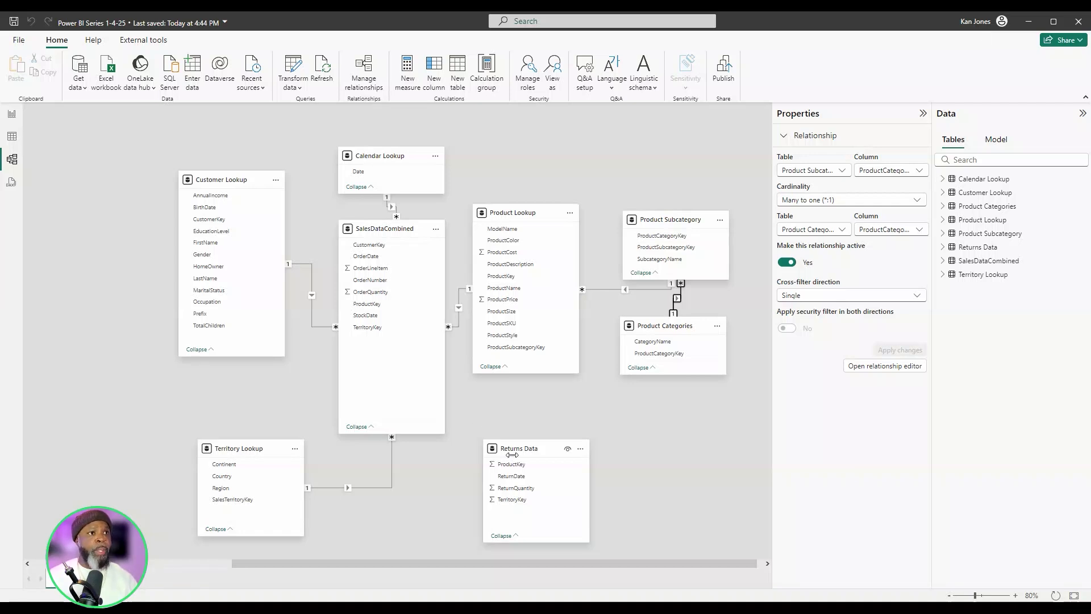
{"action": "left_click", "coordinate": [525, 467]}
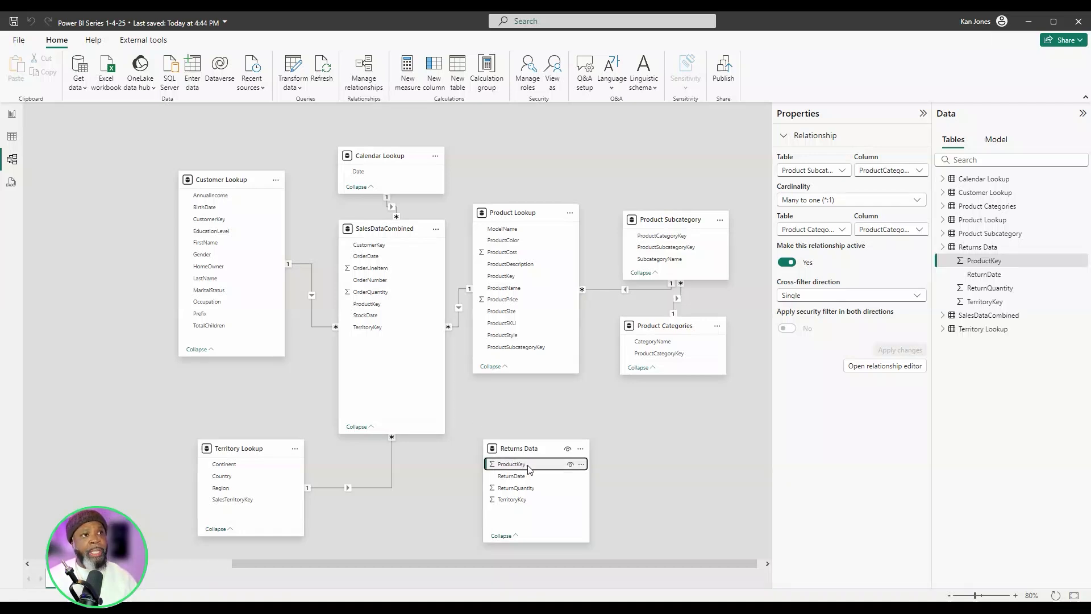
{"action": "left_click_drag", "start_coordinate": [530, 466], "coordinate": [516, 276]}
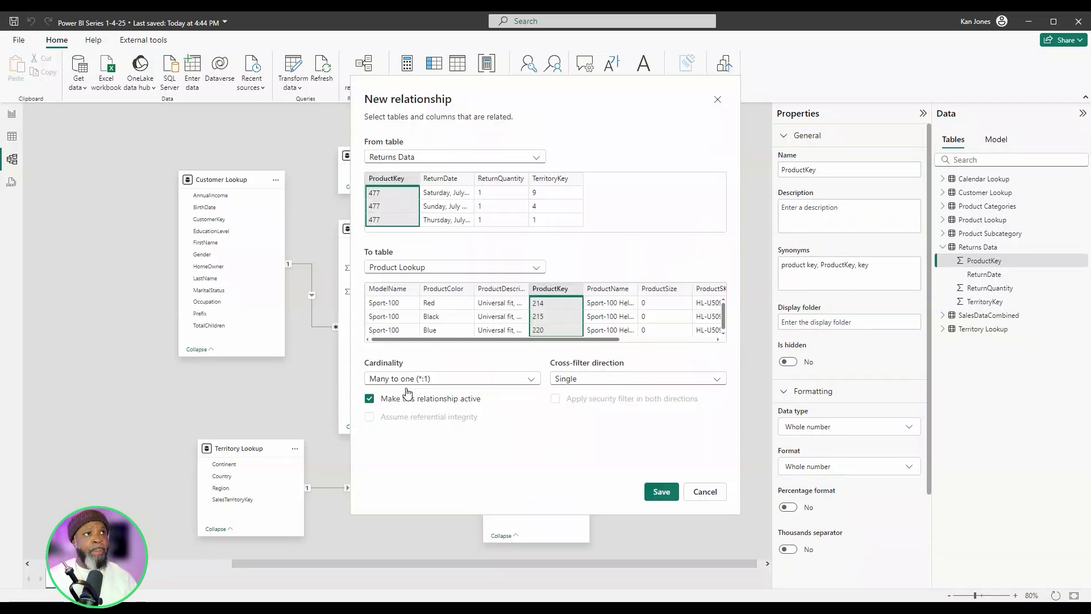
{"action": "left_click", "coordinate": [659, 490]}
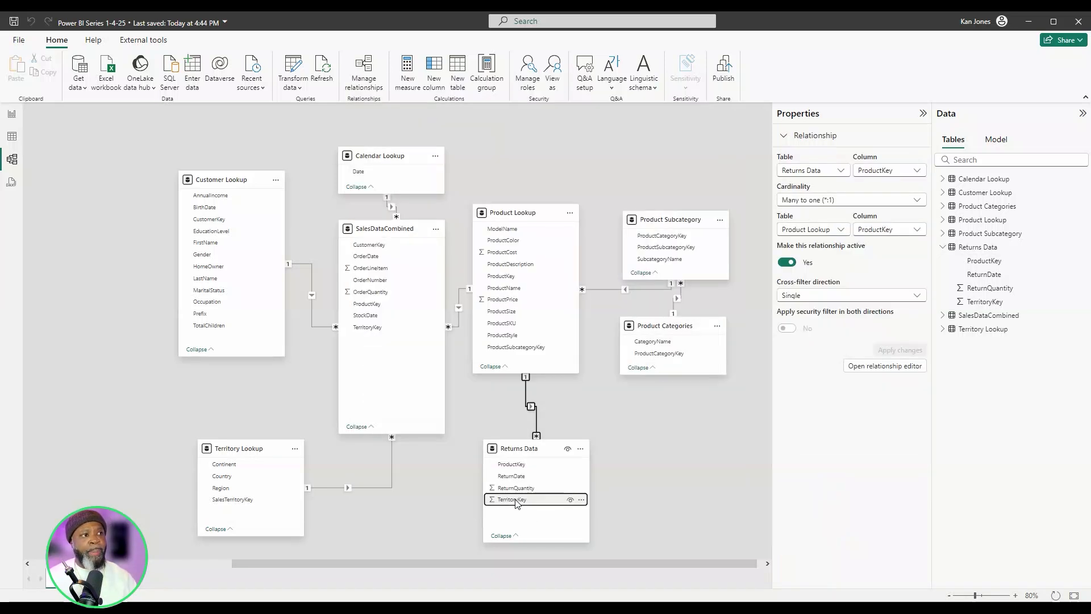
- Relate TerritoryKey in Returns Data to SalesTerritoryKey in Territory Lookup as an active many-to-one relationship
{"action": "left_click_drag", "start_coordinate": [515, 500], "coordinate": [277, 518]}
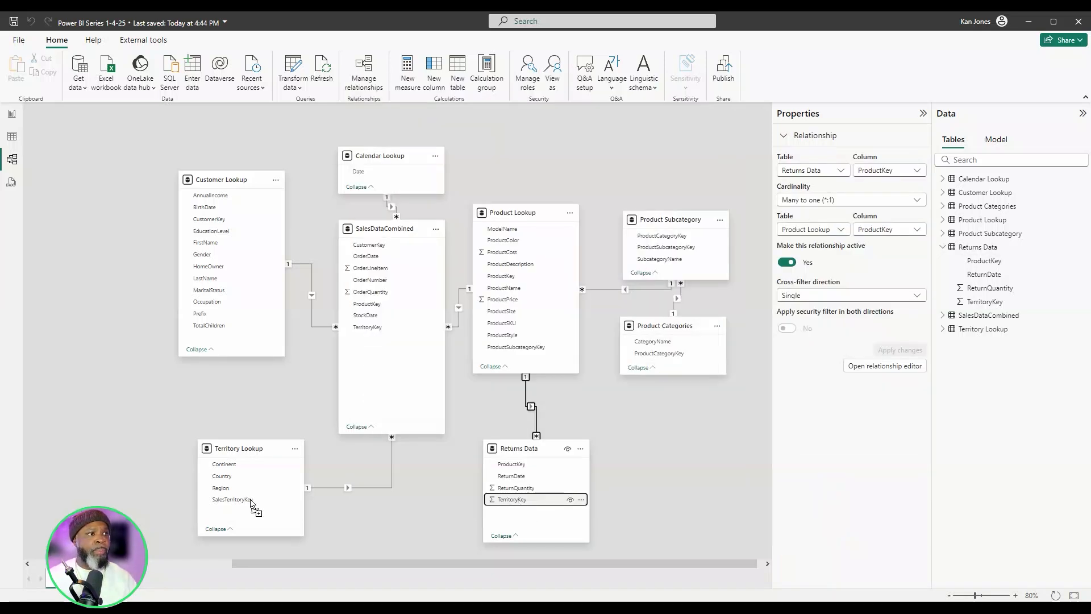
{"action": "left_click_drag", "start_coordinate": [253, 502], "coordinate": [253, 502]}
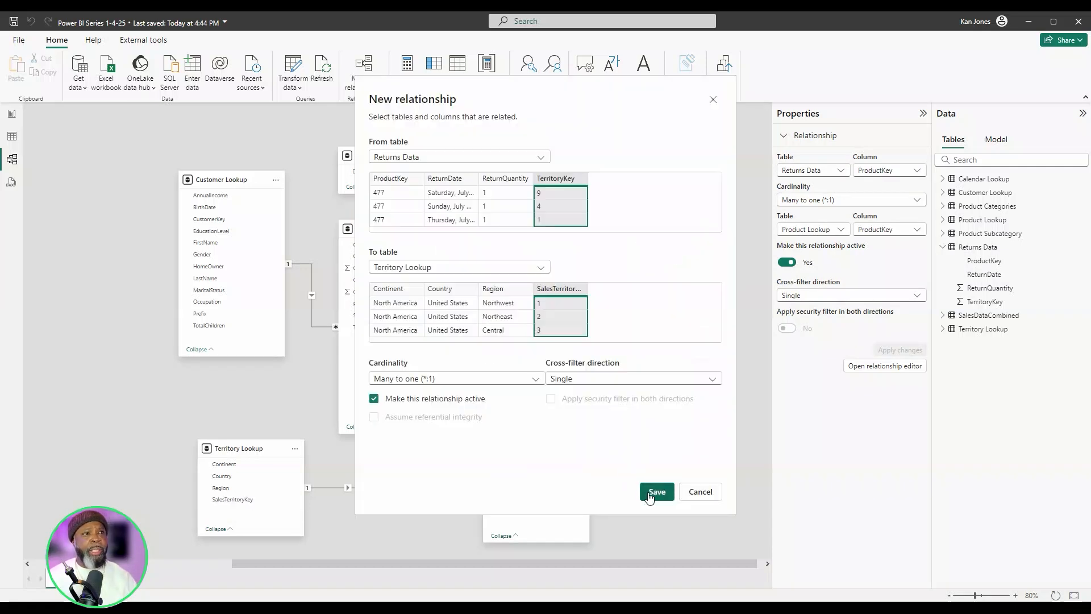
{"action": "left_click", "coordinate": [657, 492]}
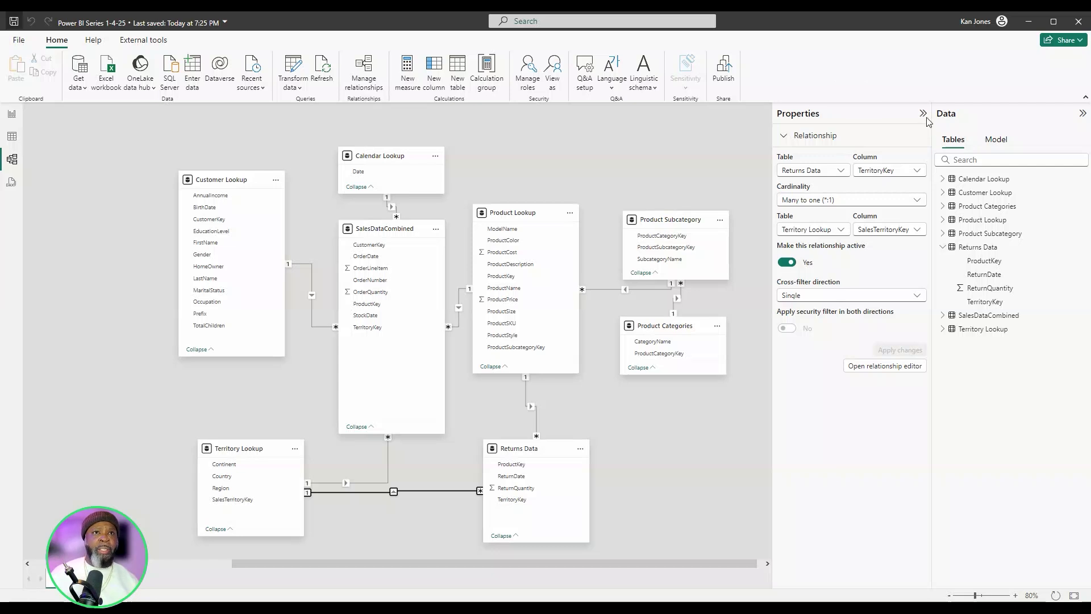
- Examine the fields of Calendar Lookup, Customer Lookup and SalesDataCombined in the data list, collapsing Returns Data
{"action": "left_click", "coordinate": [943, 179]}
{"action": "left_click", "coordinate": [943, 179]}
{"action": "left_click", "coordinate": [943, 193]}
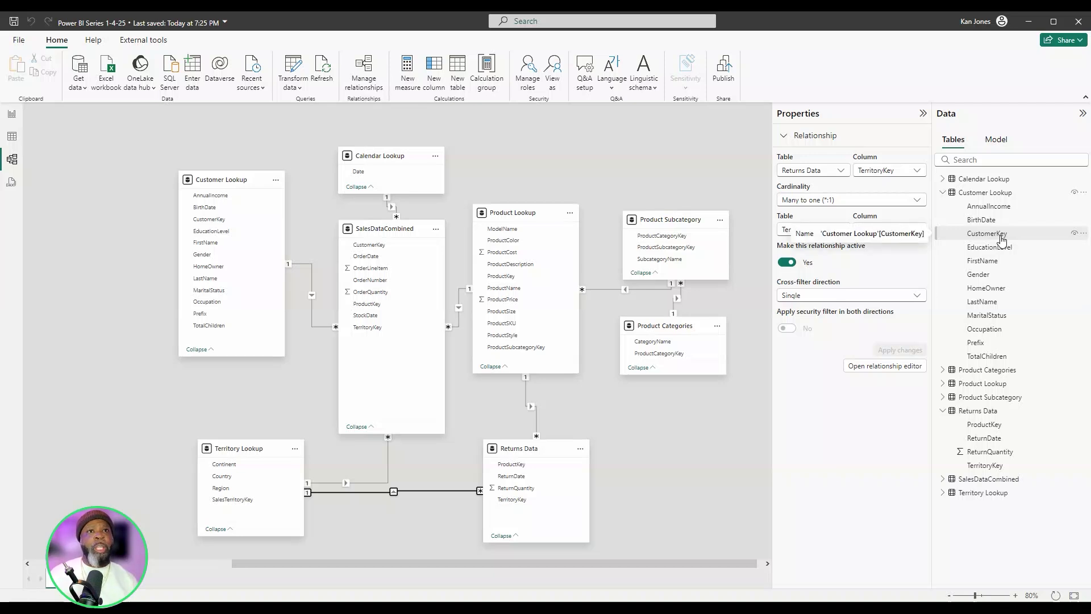
{"action": "left_click", "coordinate": [942, 193]}
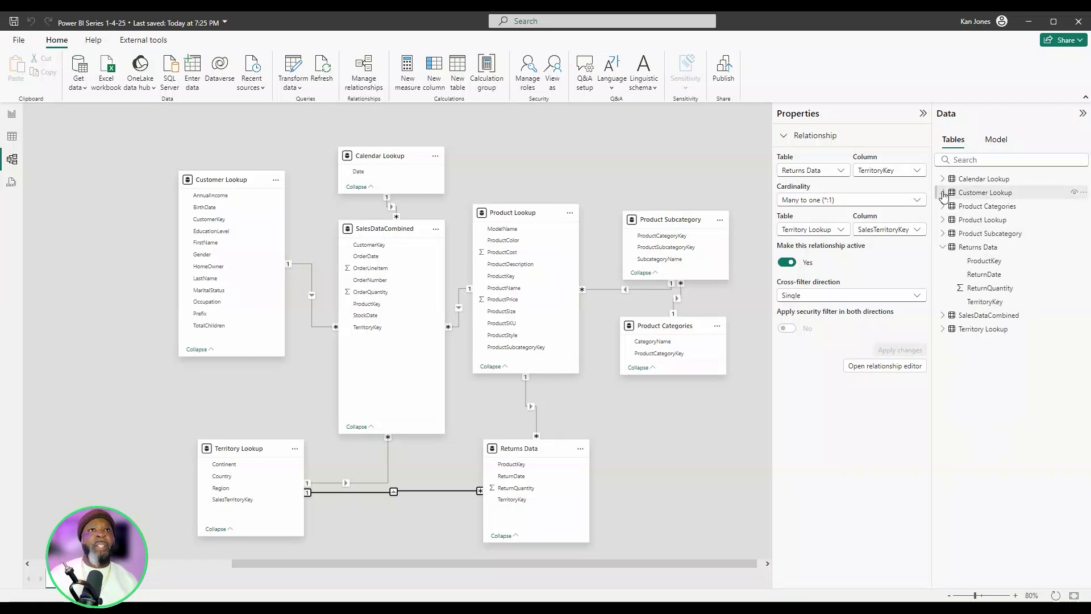
{"action": "left_click", "coordinate": [945, 248]}
{"action": "left_click", "coordinate": [943, 261]}
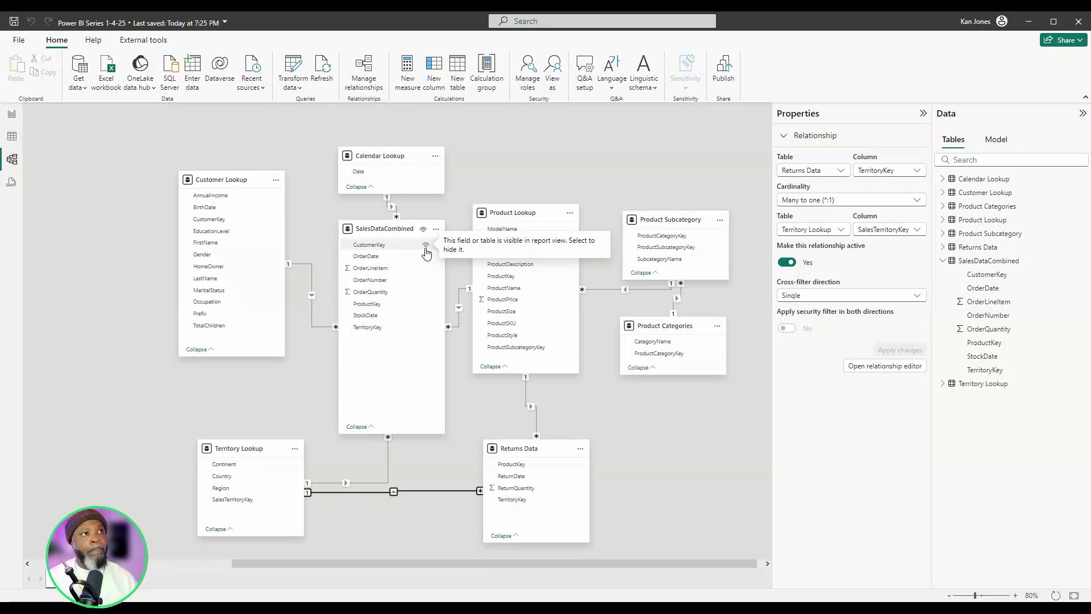
- Hide CustomerKey, ProductKey, StockDate and TerritoryKey of SalesDataCombined from the report view
{"action": "left_click", "coordinate": [421, 246]}
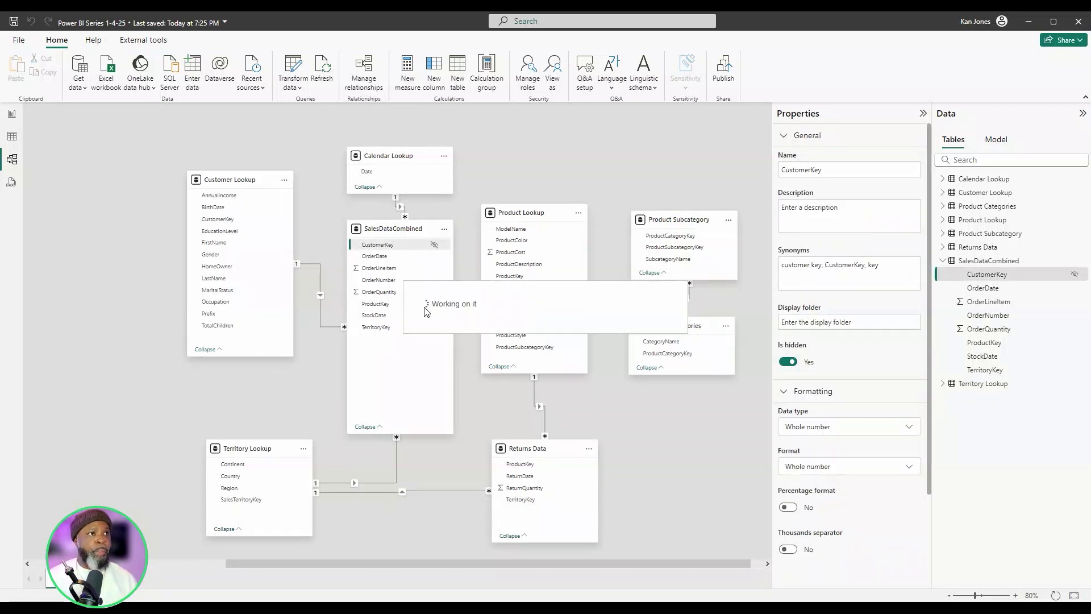
{"action": "left_click", "coordinate": [435, 306]}
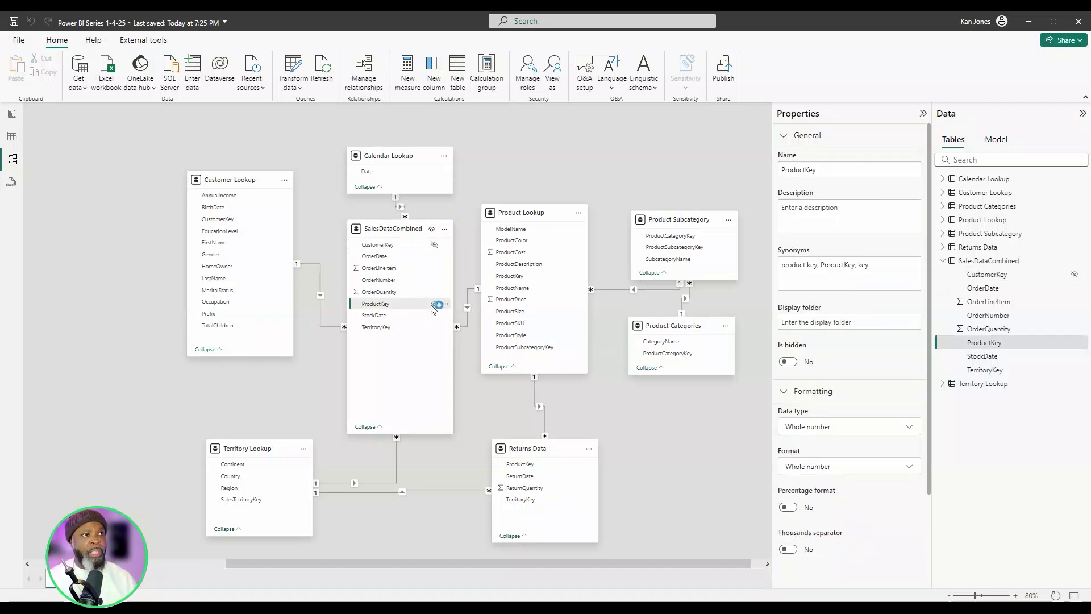
{"action": "left_click", "coordinate": [434, 316]}
{"action": "left_click", "coordinate": [435, 328]}
- Hide CustomerKey in Customer Lookup, SalesTerritoryKey in Territory Lookup, and ProductKey and ProductSubcategoryKey in Product Lookup from the report view
{"action": "left_click", "coordinate": [275, 219]}
{"action": "left_click", "coordinate": [293, 500]}
{"action": "left_click", "coordinate": [568, 276]}
{"action": "left_click", "coordinate": [569, 347]}
- Hide ProductCategoryKey and ProductSubcategoryKey in Product Subcategory, and ProductCategoryKey in Product Categories, from the report view
{"action": "left_click", "coordinate": [718, 235]}
{"action": "left_click", "coordinate": [718, 247]}
{"action": "left_click", "coordinate": [716, 354]}
- Hide ProductKey and TerritoryKey in Returns Data from the report view, and make the Product Lookup card slightly taller
{"action": "left_click", "coordinate": [579, 464]}
{"action": "left_click", "coordinate": [579, 500]}
{"action": "left_click_drag", "start_coordinate": [570, 374], "coordinate": [528, 380]}
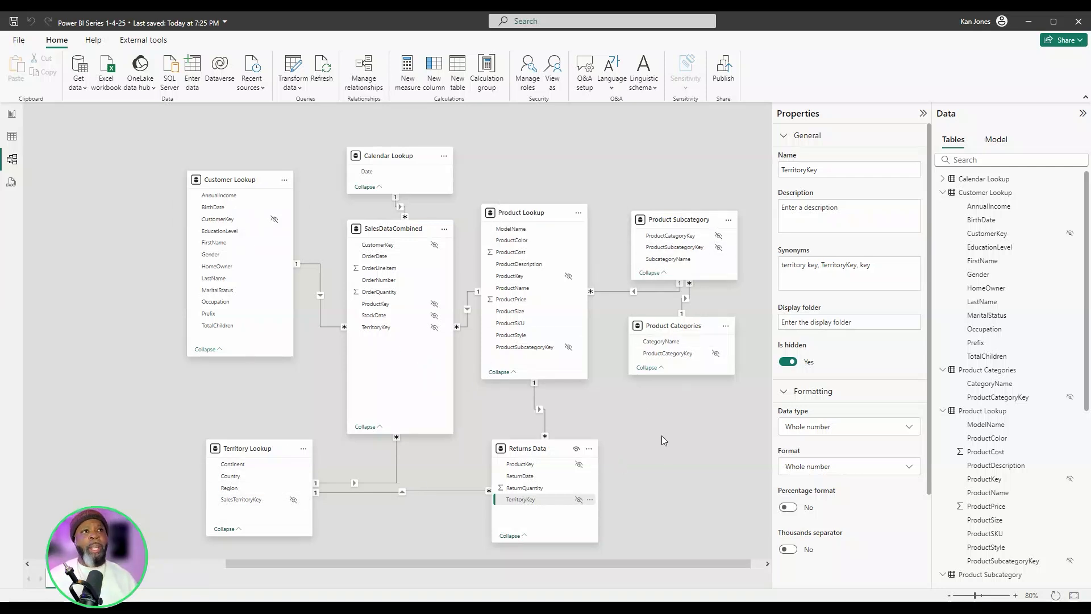
- Collapse Customer Lookup, Product Lookup, Returns Data and SalesDataCombined in the data list, and make the Calendar Lookup card slightly taller
{"action": "left_click", "coordinate": [943, 192]}
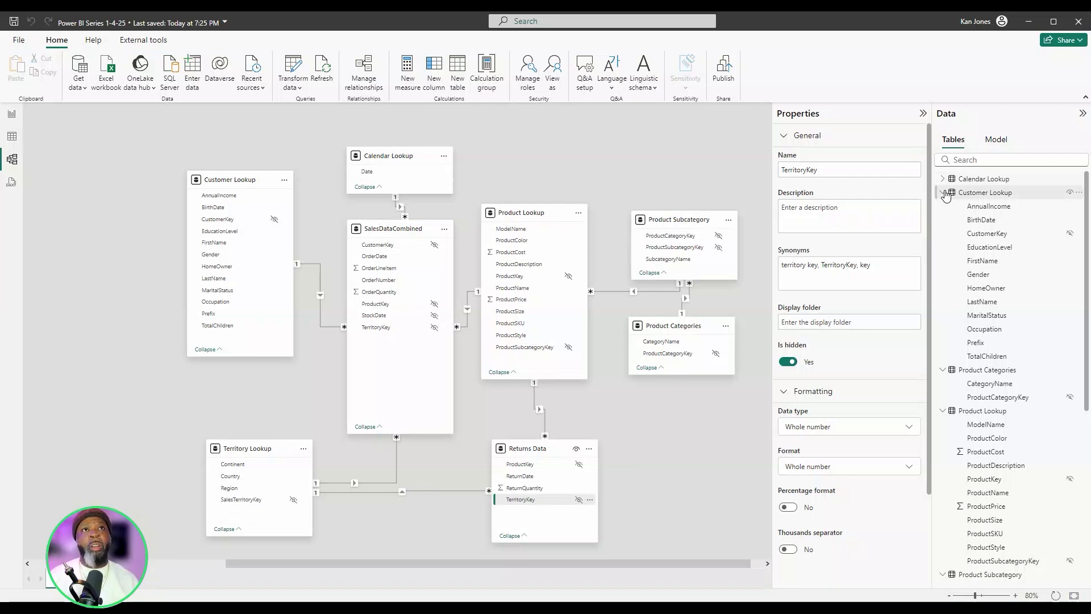
{"action": "left_click", "coordinate": [943, 248]}
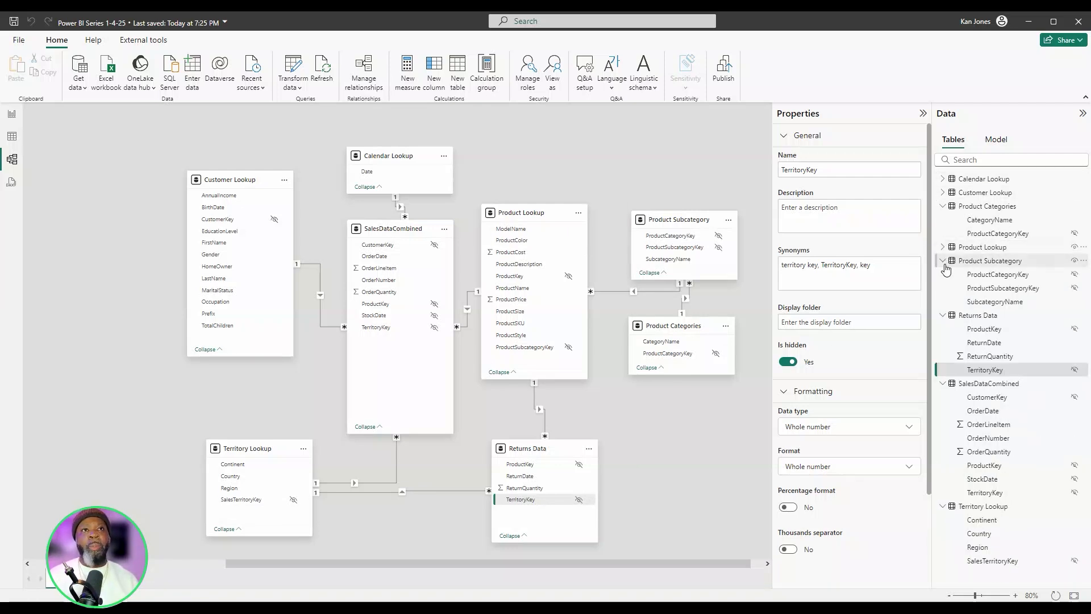
{"action": "left_click", "coordinate": [943, 316]}
{"action": "left_click", "coordinate": [943, 329]}
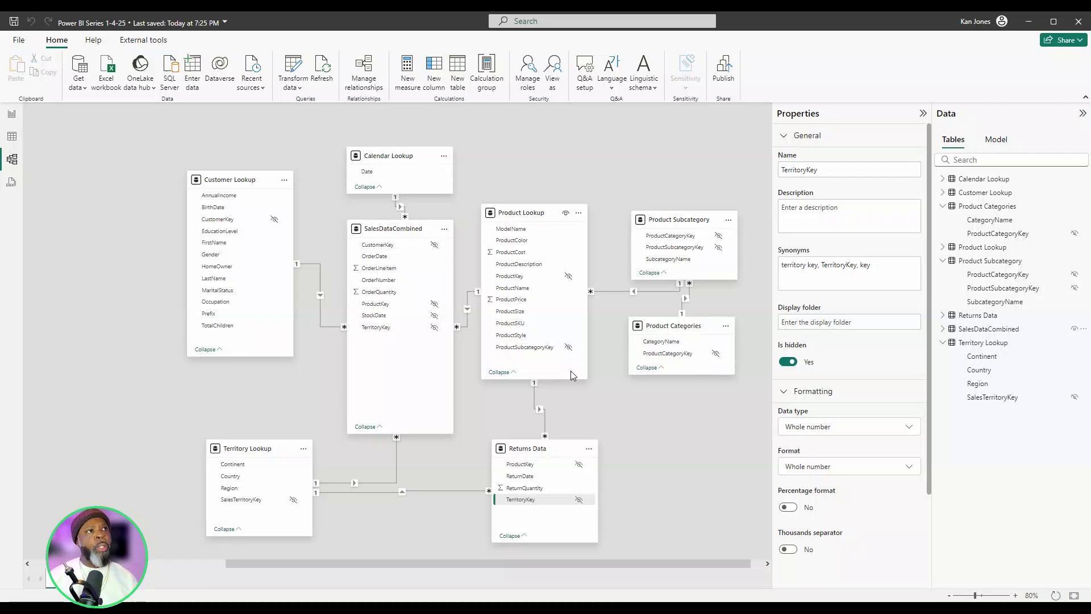
{"action": "left_click_drag", "start_coordinate": [386, 146], "coordinate": [384, 137]}
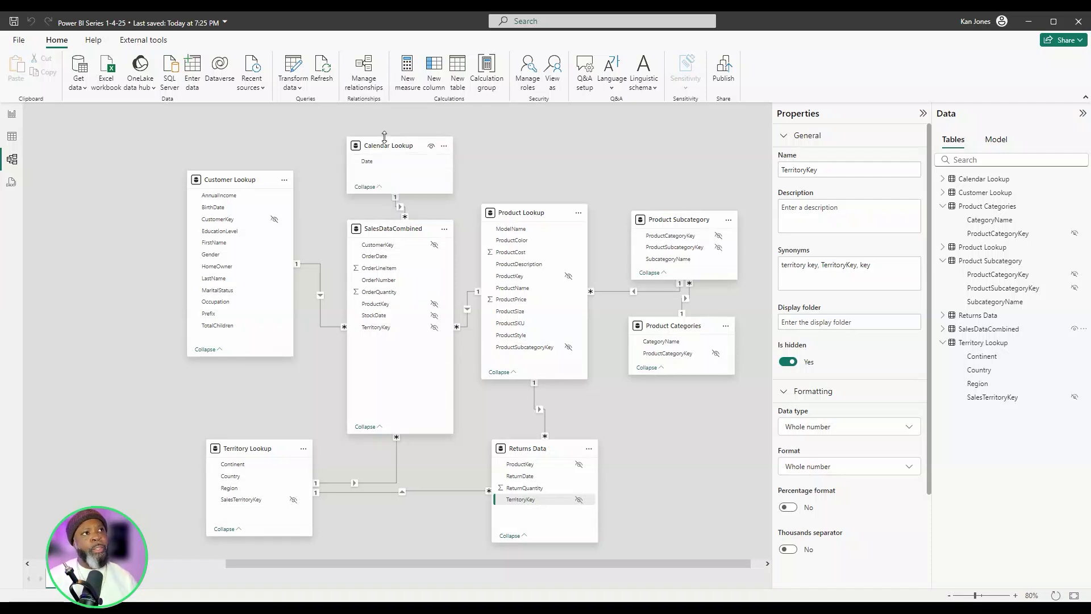
- Examine the date rows of Calendar Lookup in the table view
{"action": "left_click", "coordinate": [12, 139]}
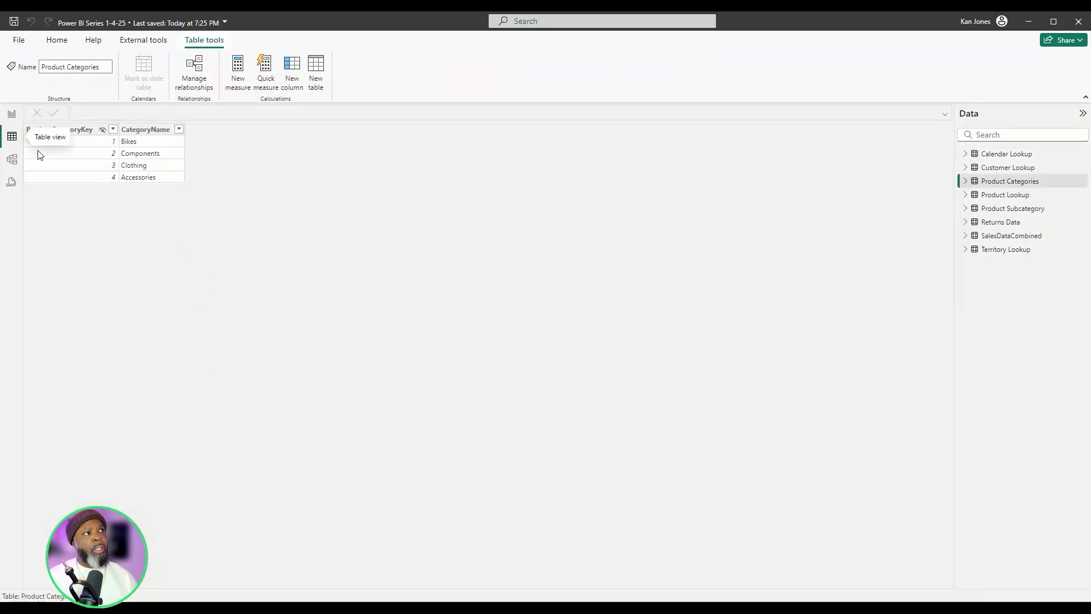
{"action": "left_click", "coordinate": [998, 158]}
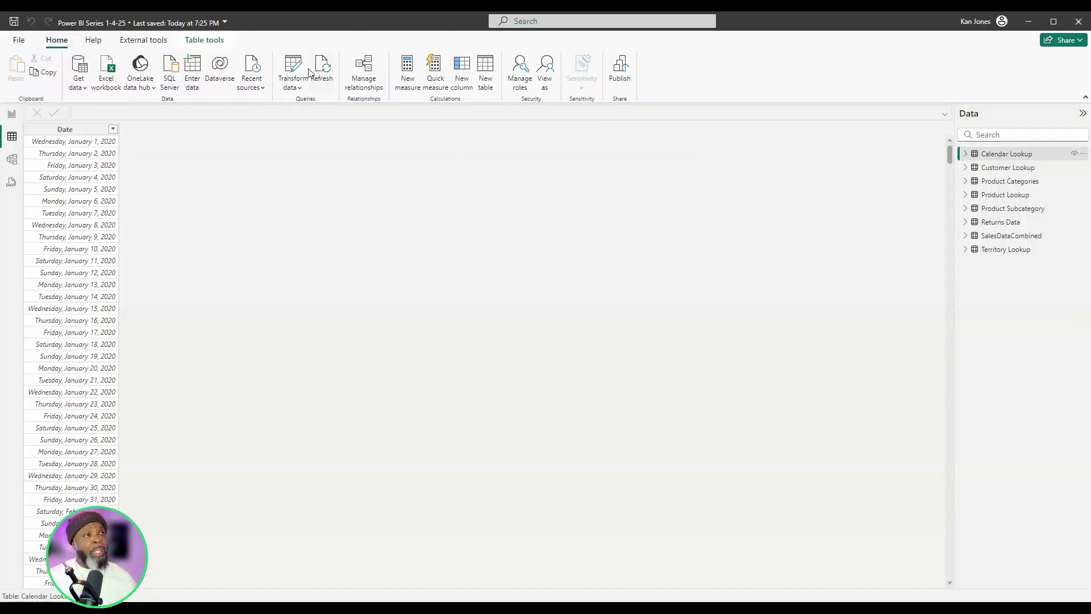
- Open the Calendar Lookup query in Power Query Editor and turn off its column distribution and column profile displays
{"action": "left_click", "coordinate": [297, 67]}
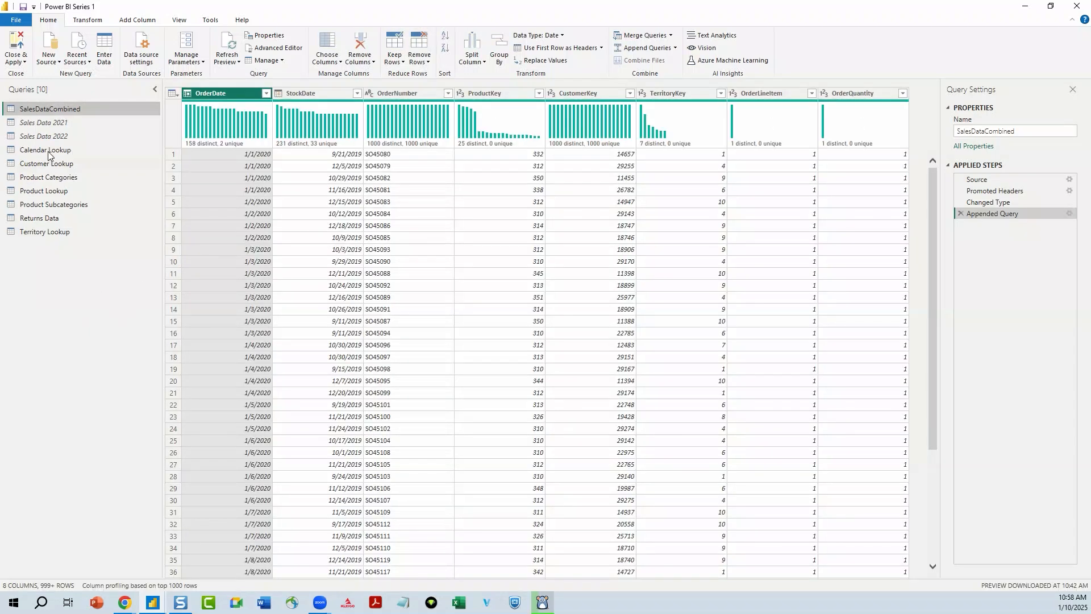
{"action": "left_click", "coordinate": [86, 150]}
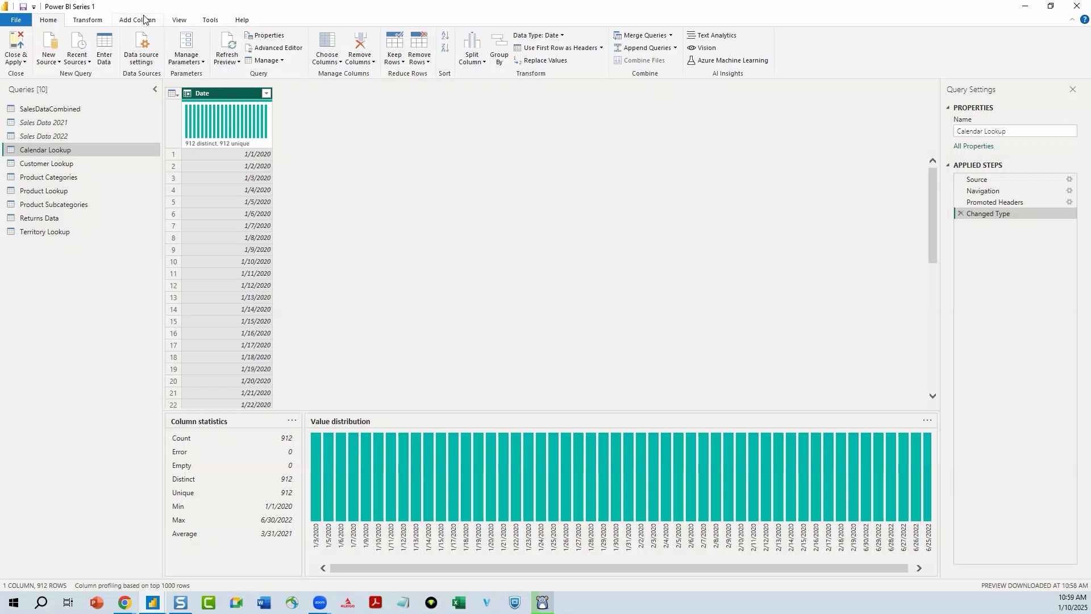
{"action": "left_click", "coordinate": [178, 22]}
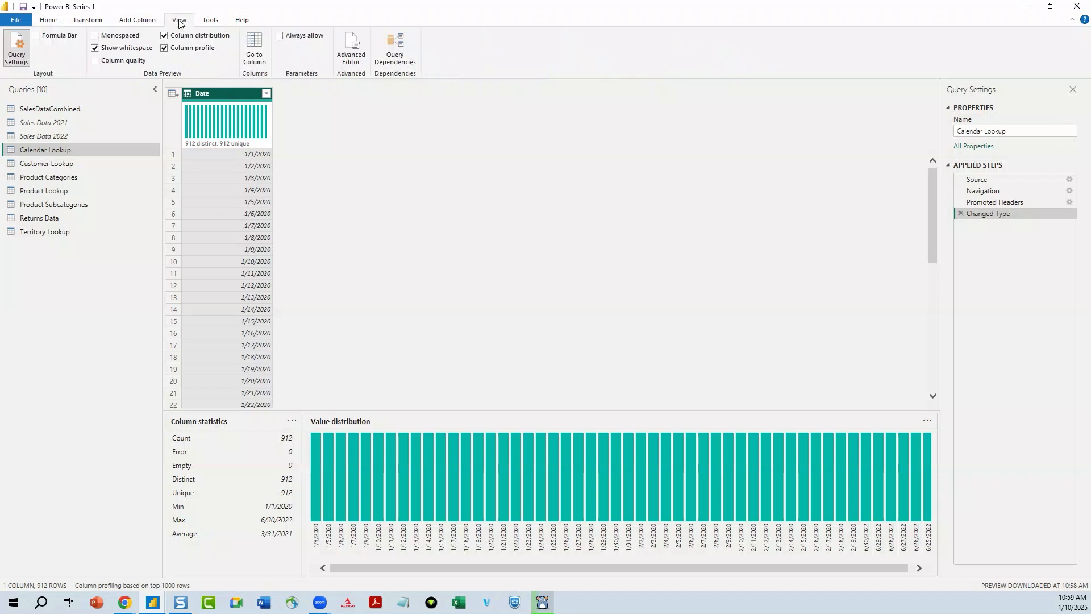
{"action": "left_click", "coordinate": [165, 36]}
{"action": "left_click", "coordinate": [164, 48]}
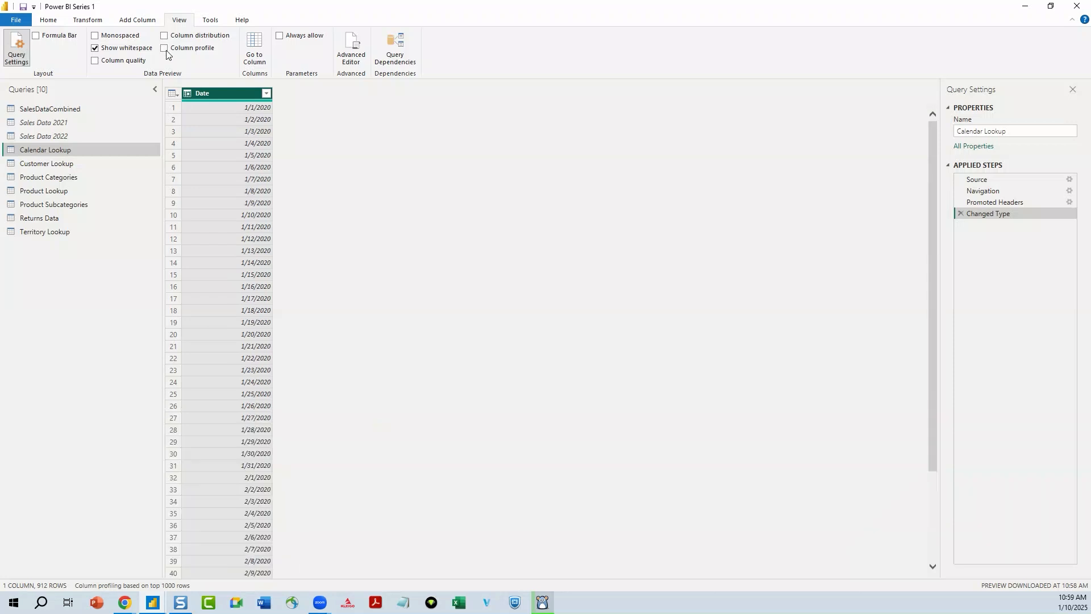
- Add Year and Month number columns to Calendar Lookup, both derived from the Date column
{"action": "left_click", "coordinate": [145, 22]}
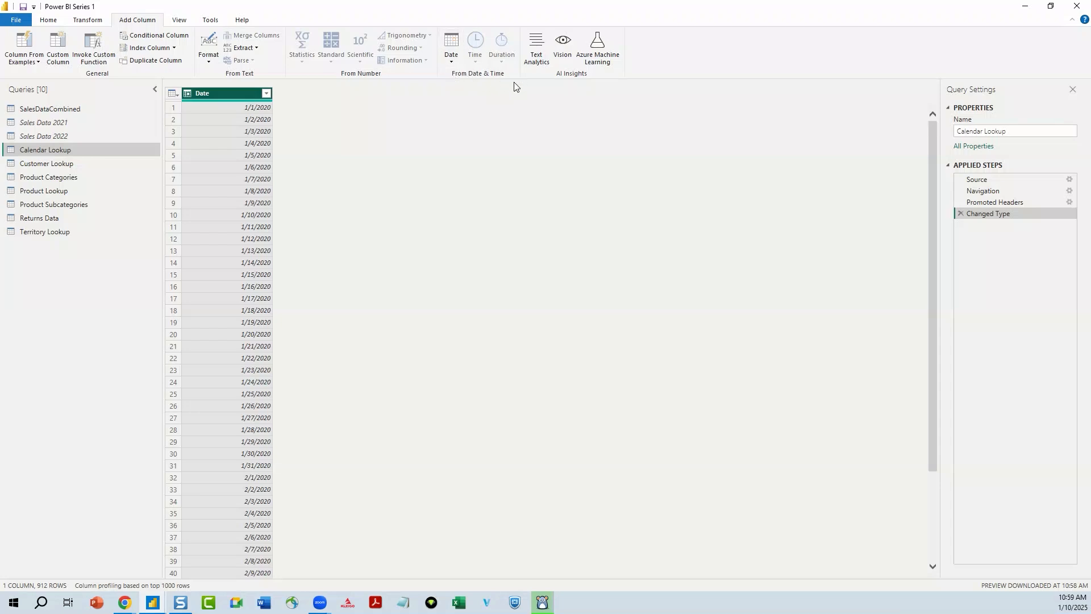
{"action": "left_click", "coordinate": [452, 63]}
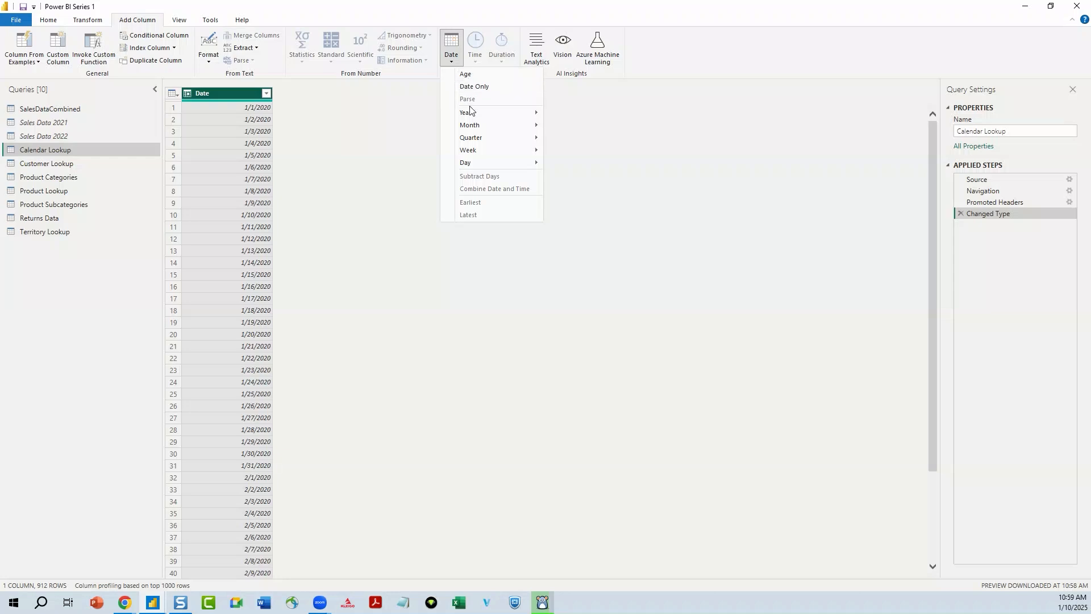
{"action": "mouse_move", "coordinate": [514, 113]}
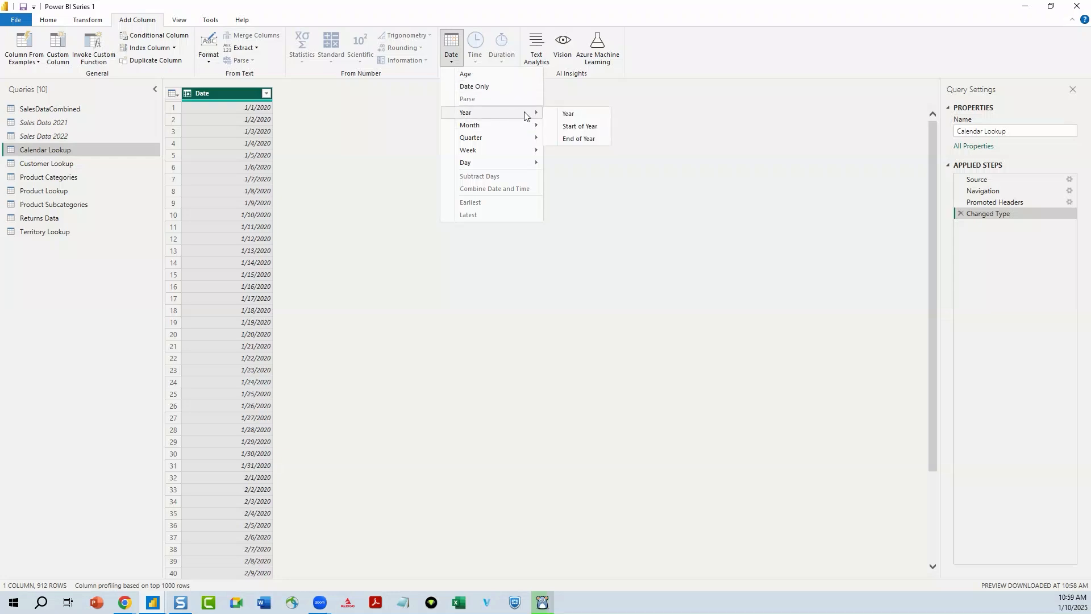
{"action": "left_click", "coordinate": [584, 117]}
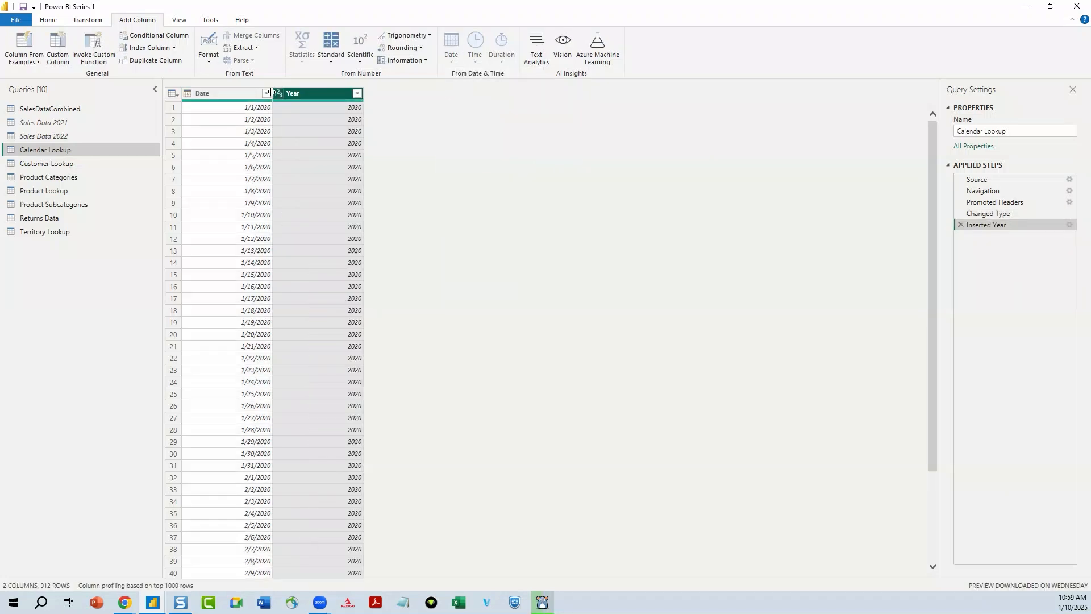
{"action": "left_click", "coordinate": [229, 95]}
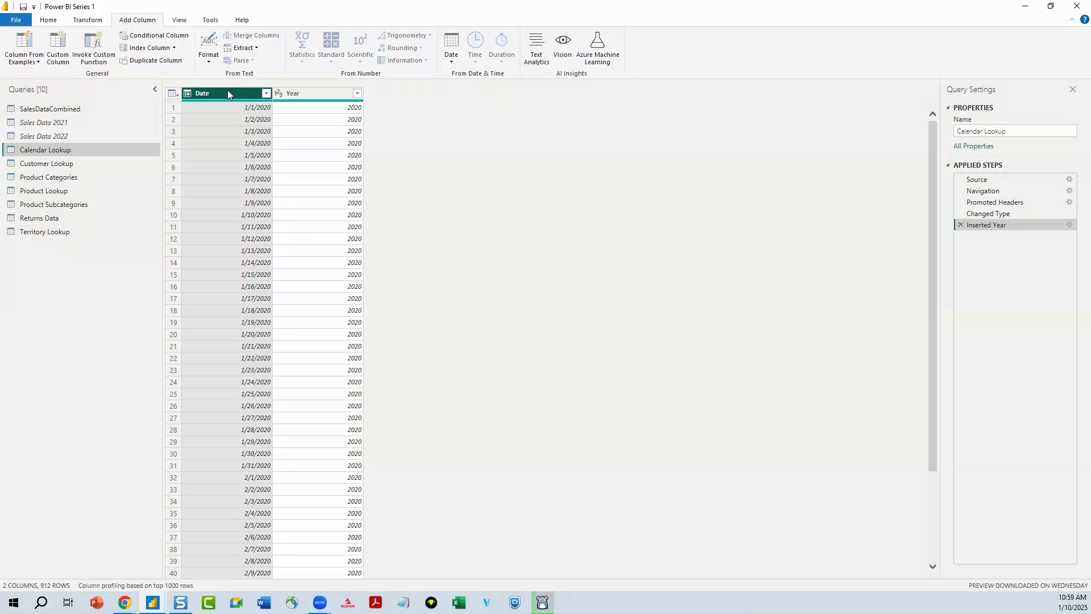
{"action": "left_click", "coordinate": [452, 57]}
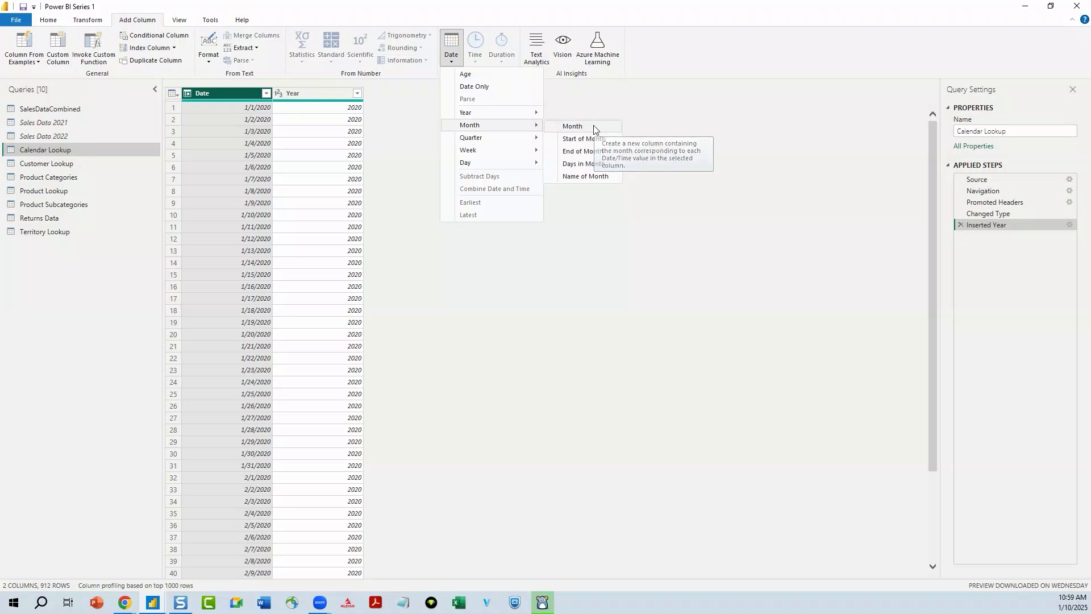
{"action": "left_click", "coordinate": [593, 127]}
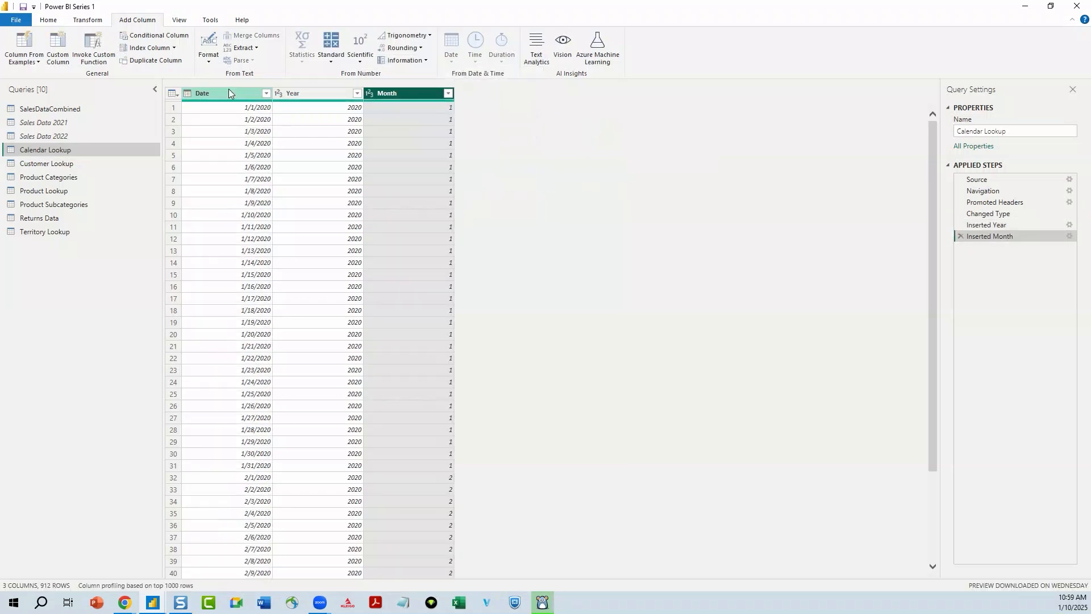
- Add Month Name and day-of-month (Day) columns to Calendar Lookup, both derived from the Date column
{"action": "left_click", "coordinate": [226, 92]}
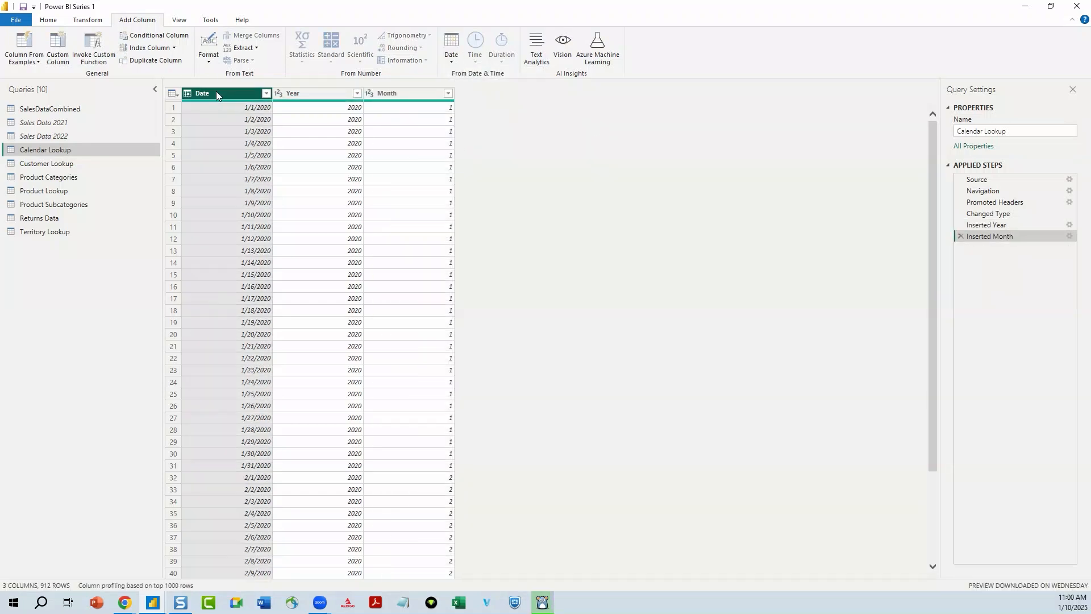
{"action": "left_click", "coordinate": [450, 66]}
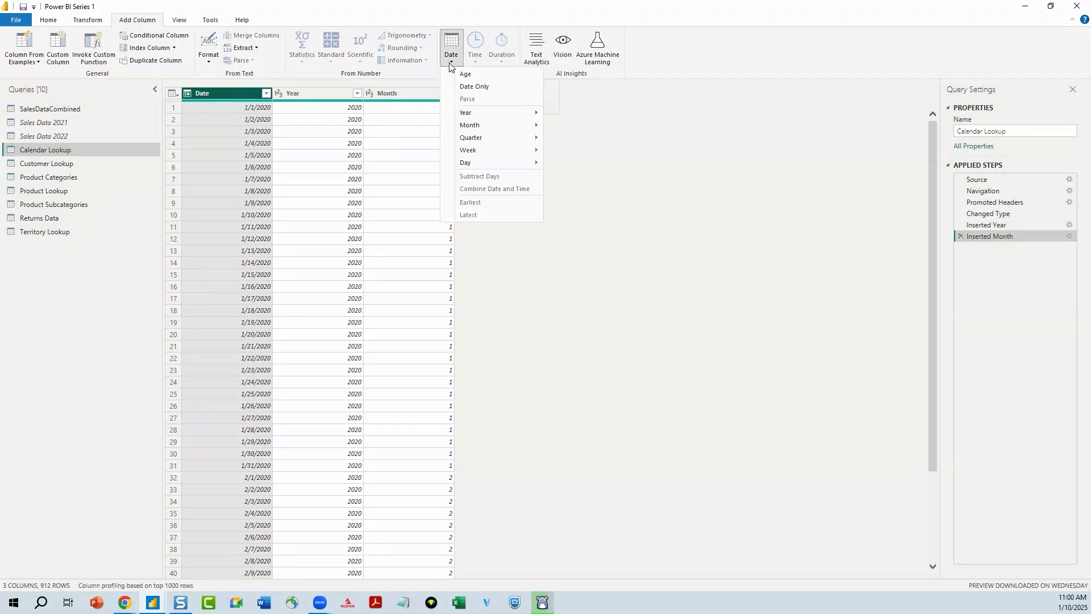
{"action": "mouse_move", "coordinate": [500, 126]}
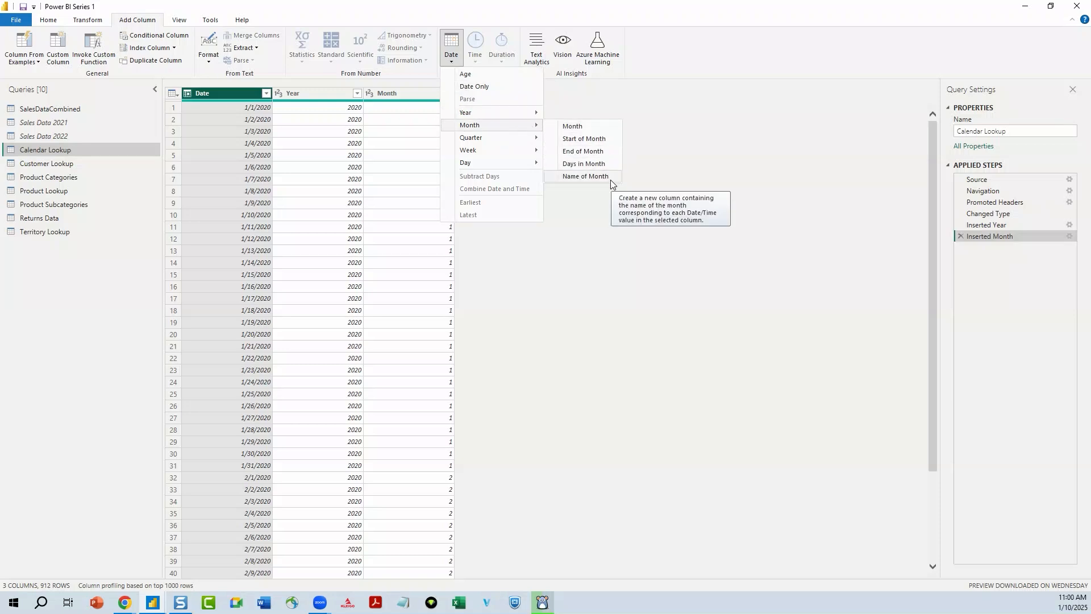
{"action": "left_click", "coordinate": [585, 177]}
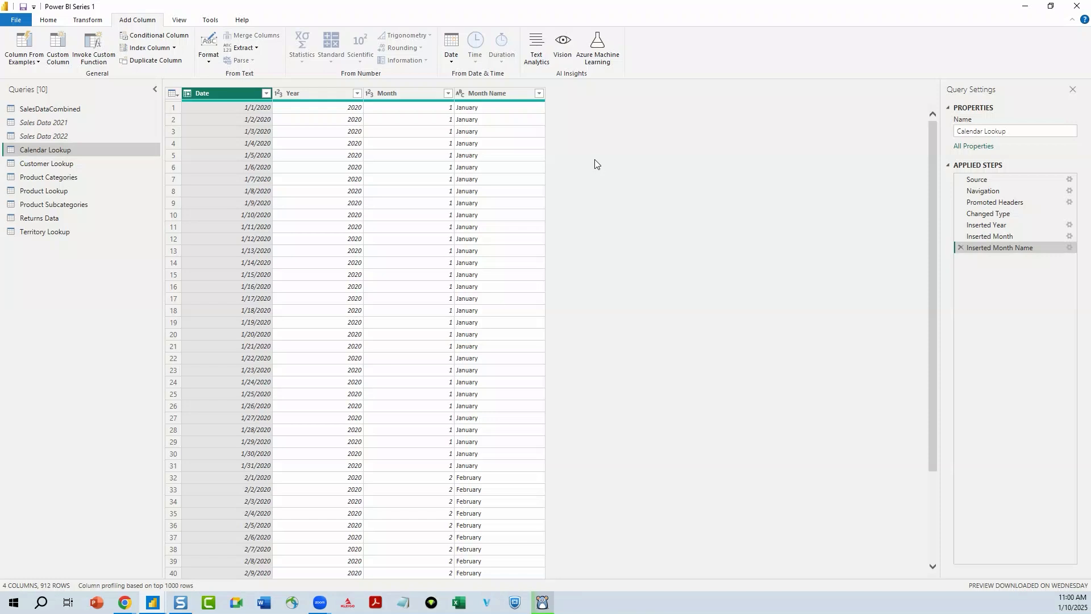
{"action": "left_click", "coordinate": [453, 60]}
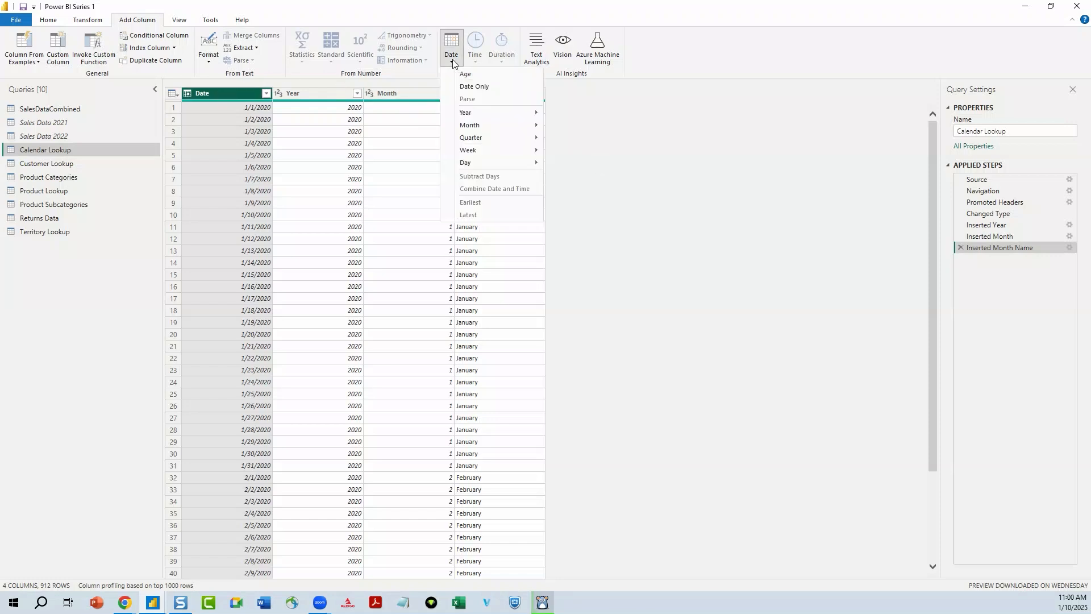
{"action": "mouse_move", "coordinate": [532, 162]}
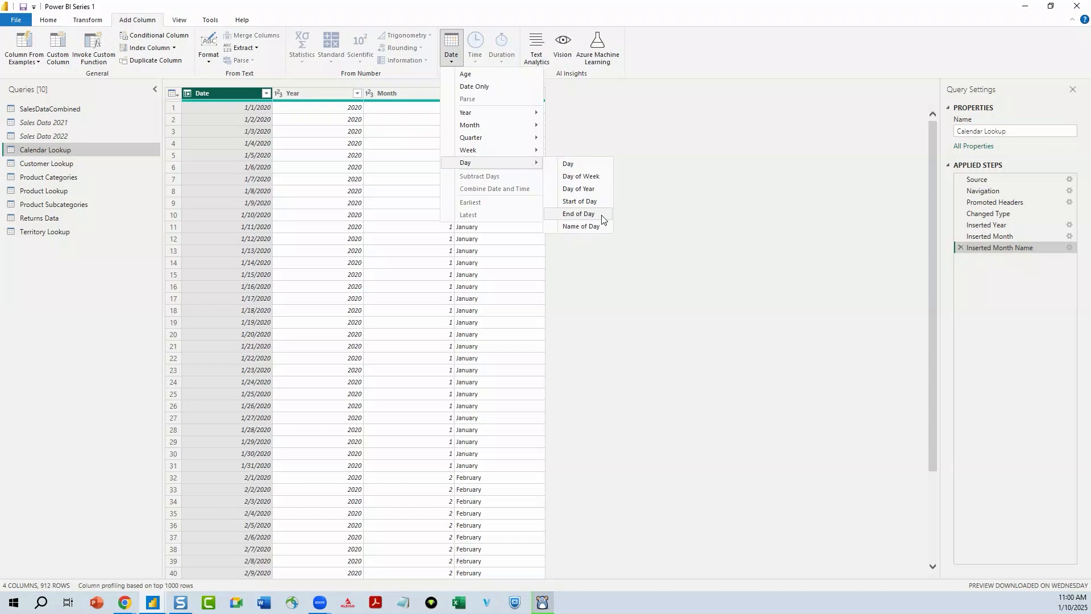
{"action": "left_click", "coordinate": [599, 167]}
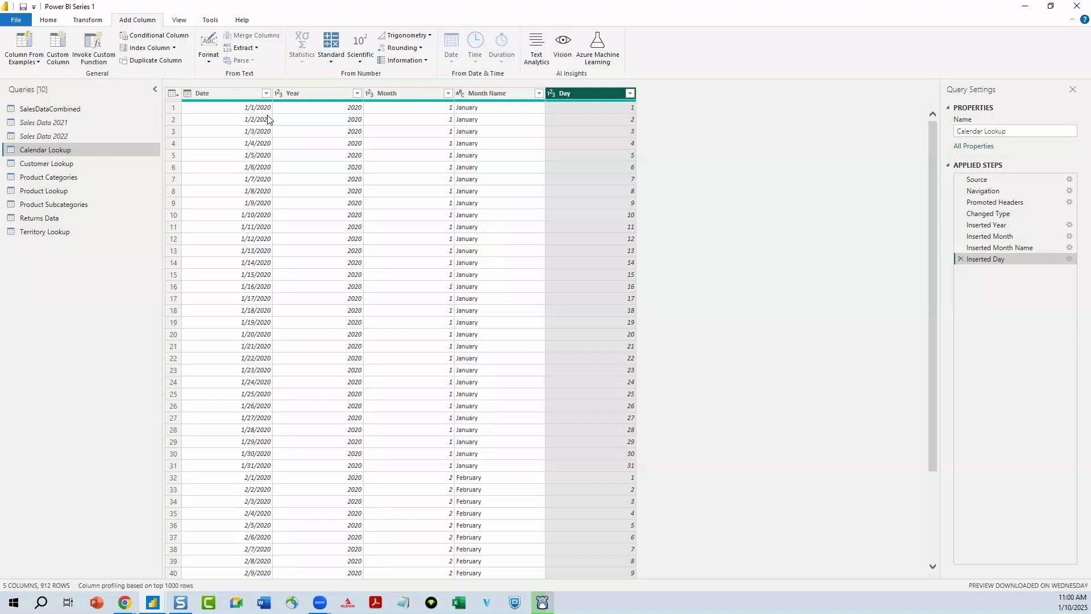
{"action": "left_click", "coordinate": [48, 20]}
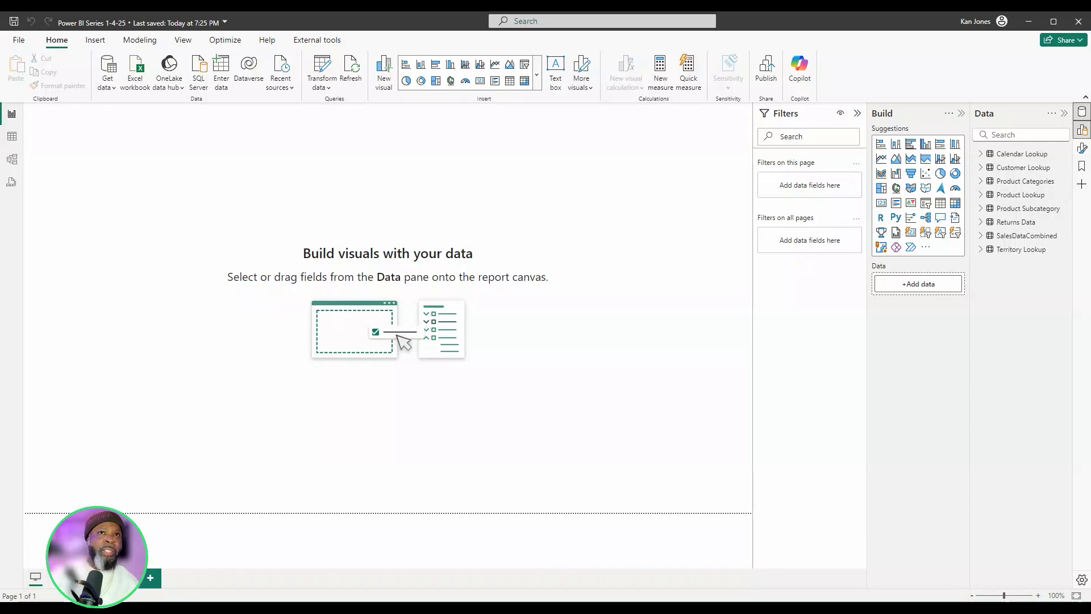
- Show the formatting options, insert an empty table visual on the report page, and reposition and enlarge it
{"action": "left_click", "coordinate": [1082, 151]}
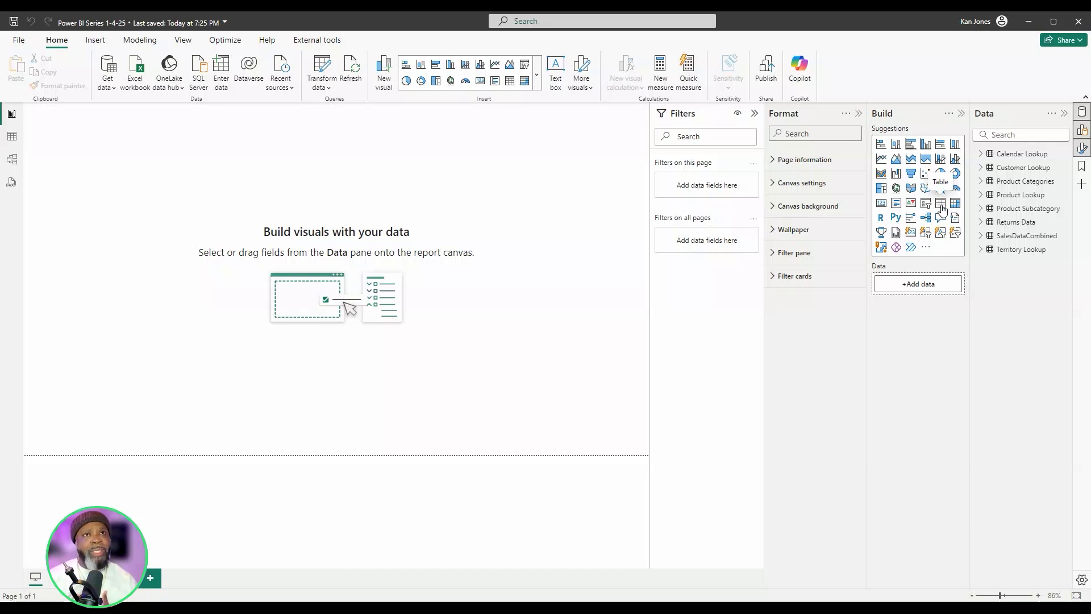
{"action": "left_click", "coordinate": [941, 205]}
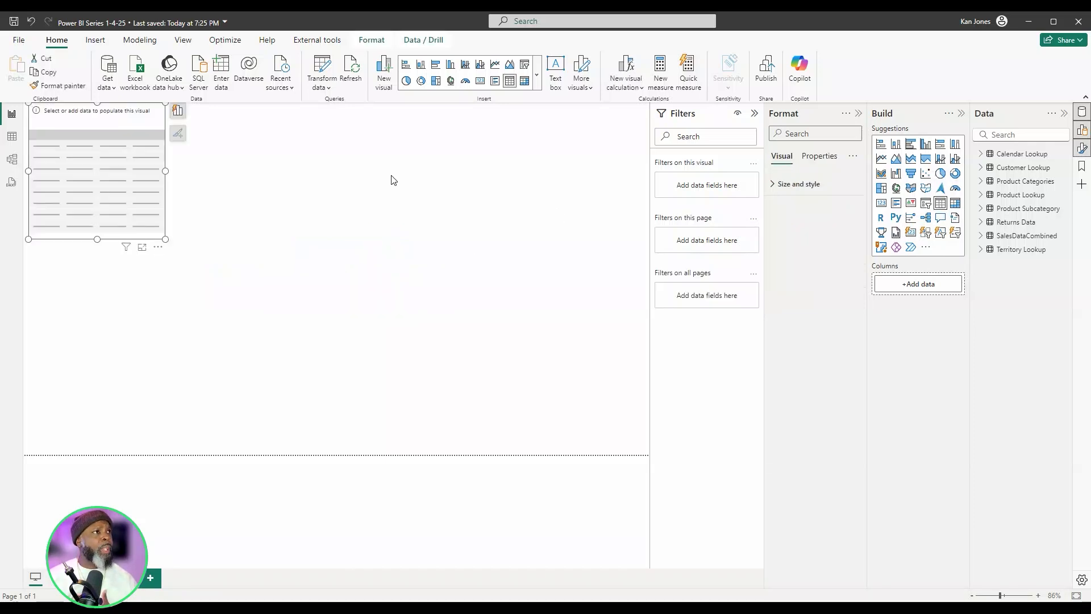
{"action": "left_click_drag", "start_coordinate": [117, 134], "coordinate": [367, 267]}
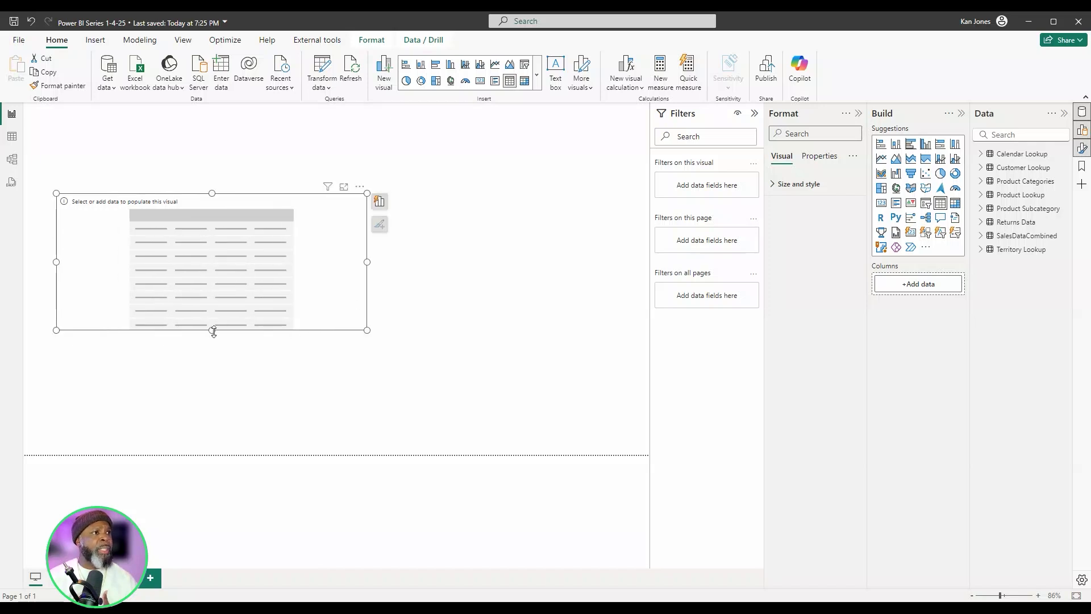
{"action": "left_click_drag", "start_coordinate": [216, 333], "coordinate": [218, 393]}
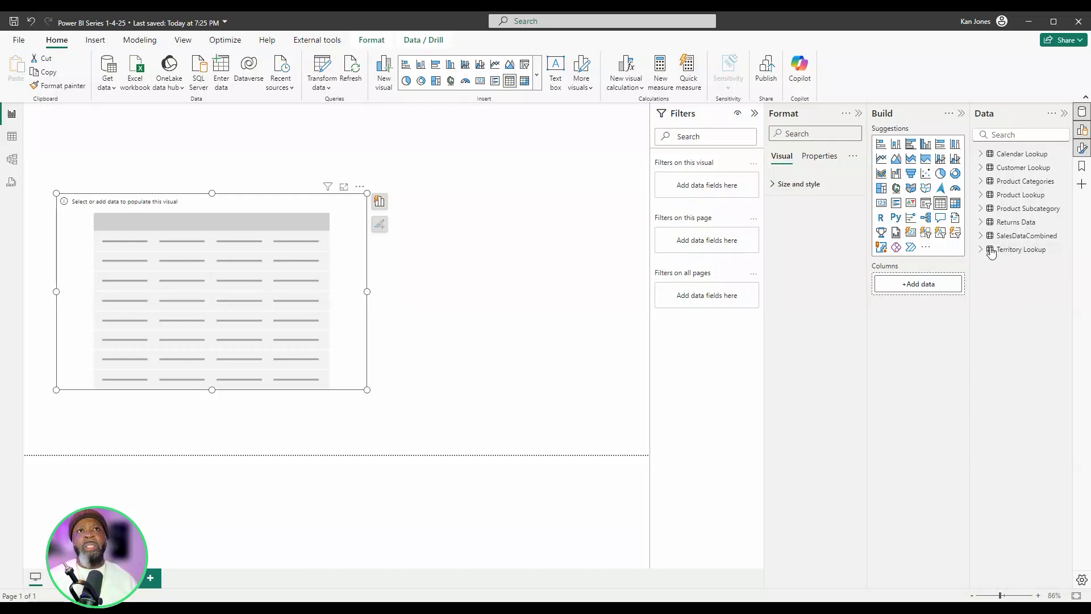
- Fill the table visual with ProductName from Product Lookup and OrderQuantity from SalesDataCombined
{"action": "left_click", "coordinate": [982, 195]}
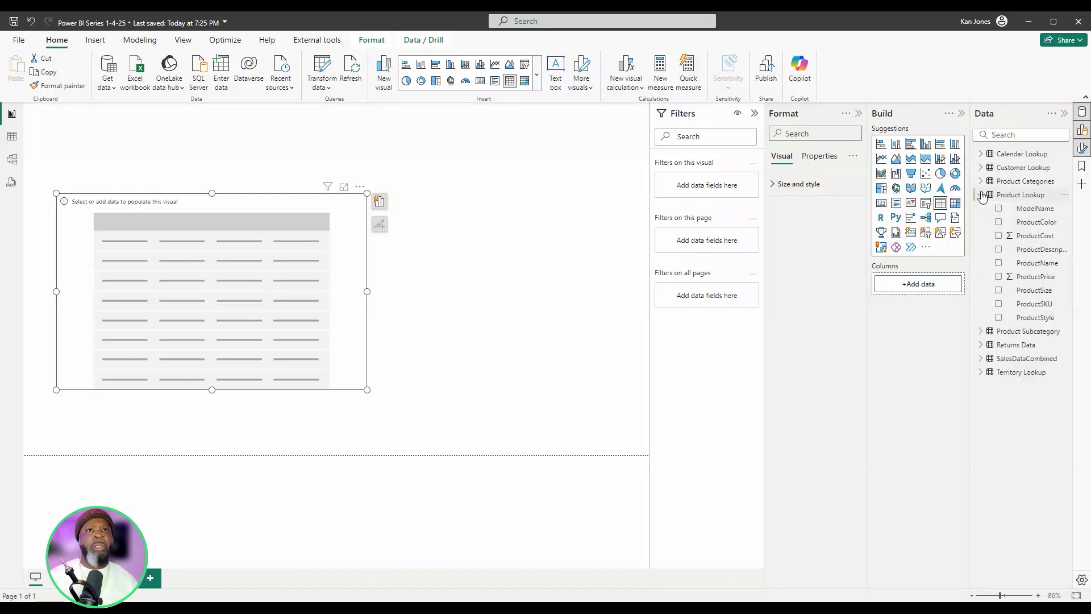
{"action": "left_click", "coordinate": [999, 264]}
{"action": "left_click", "coordinate": [981, 195]}
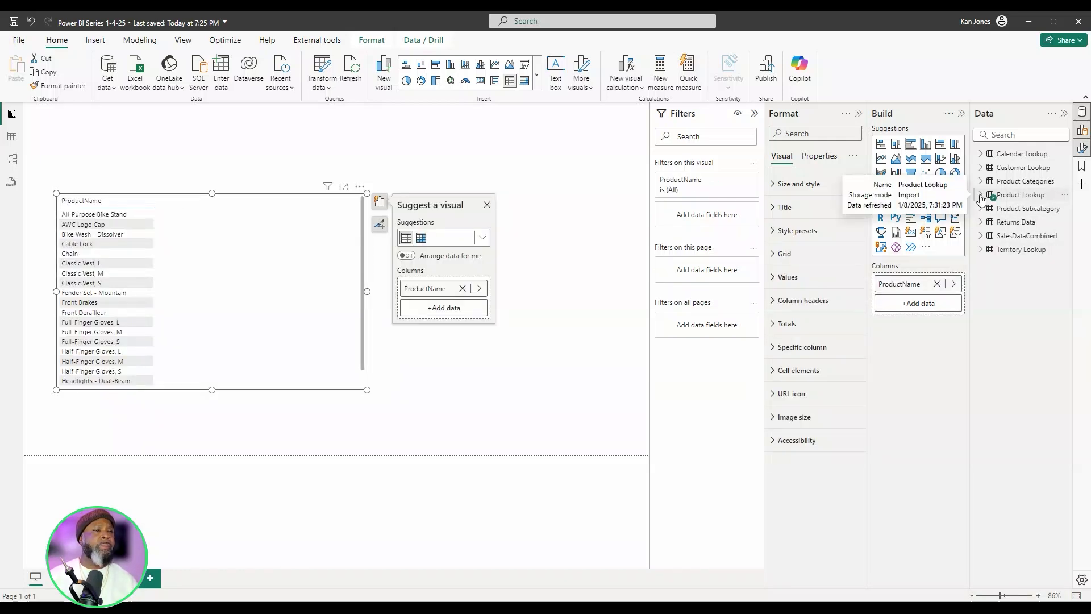
{"action": "left_click", "coordinate": [982, 237]}
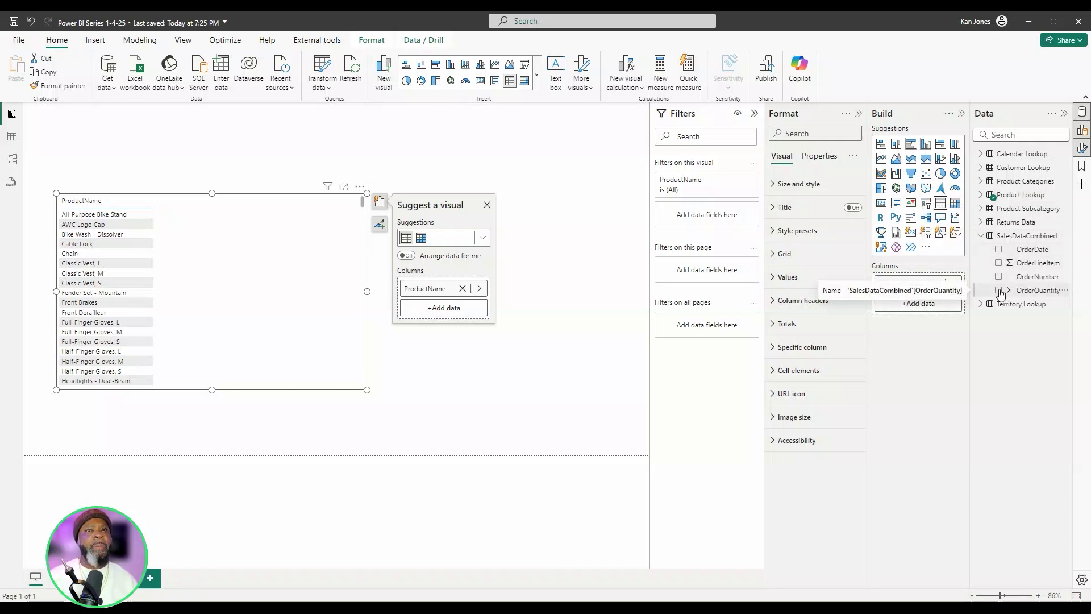
{"action": "left_click", "coordinate": [999, 290]}
{"action": "left_click", "coordinate": [981, 235]}
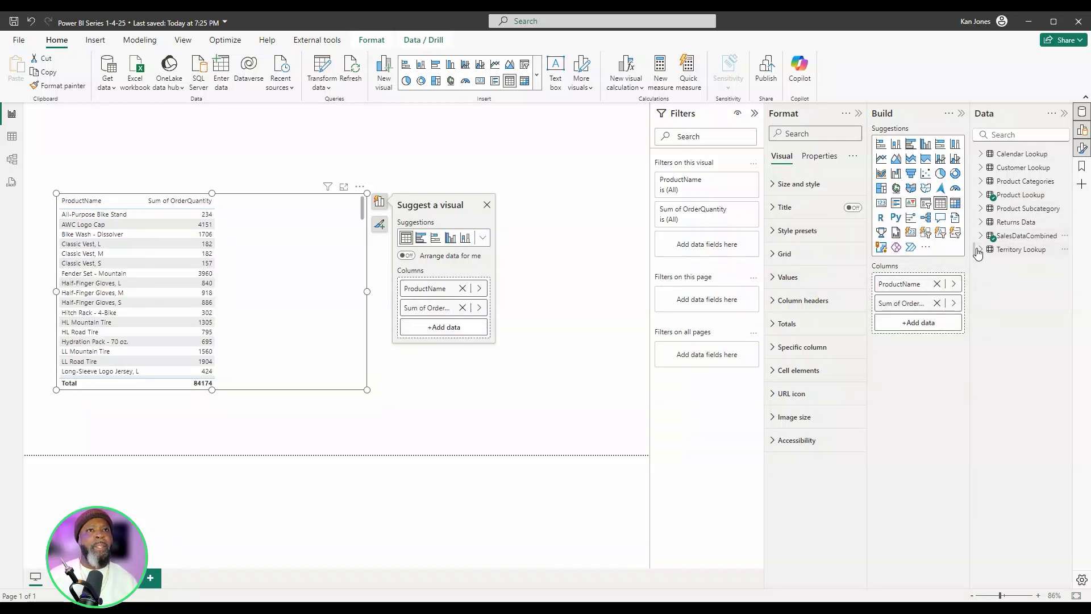
- Add Region from Territory Lookup and ProductPrice from Product Lookup to the table visual, and make the table narrower
{"action": "left_click", "coordinate": [981, 249]}
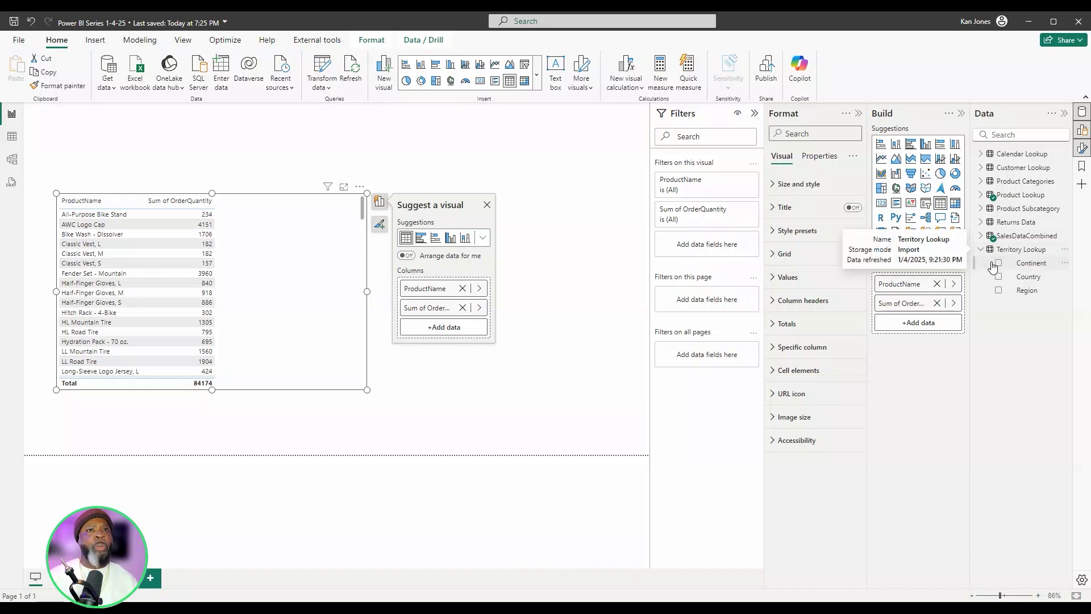
{"action": "left_click", "coordinate": [999, 290]}
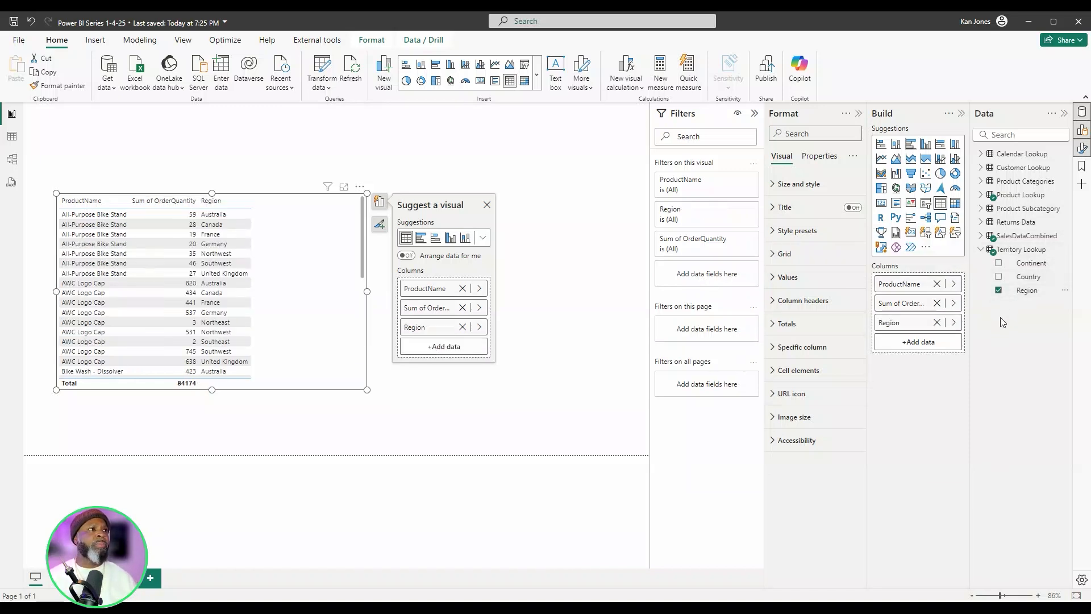
{"action": "left_click", "coordinate": [487, 205]}
{"action": "left_click_drag", "start_coordinate": [349, 295], "coordinate": [368, 294]}
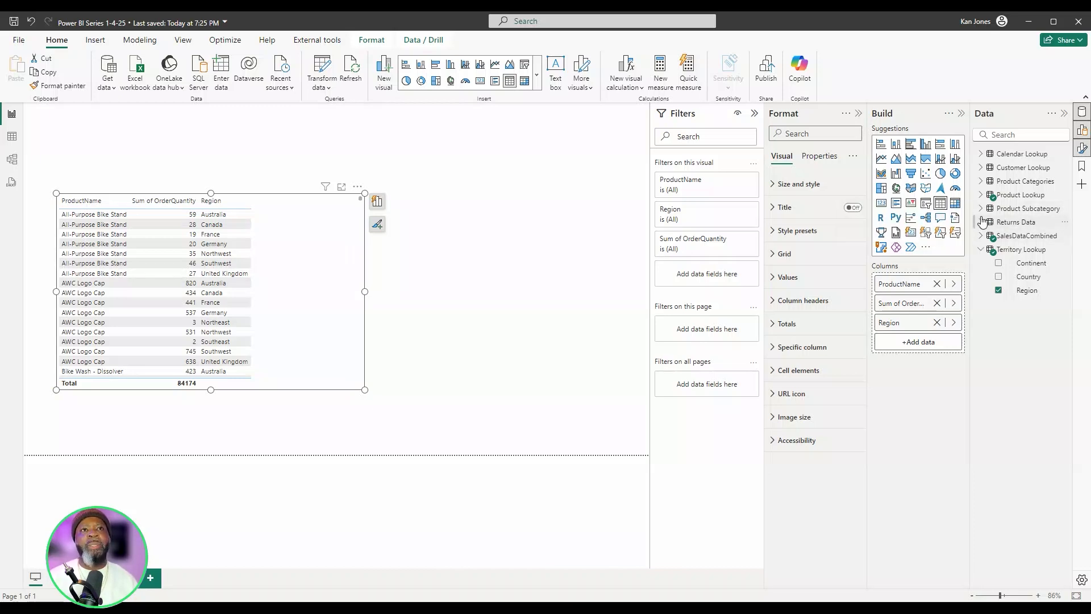
{"action": "left_click", "coordinate": [981, 195]}
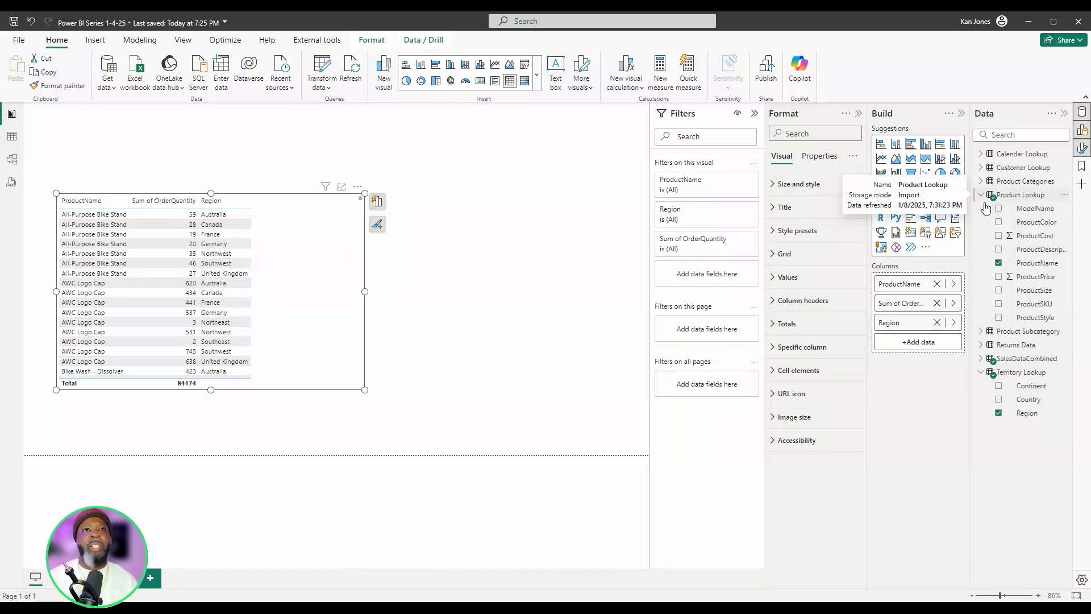
{"action": "left_click", "coordinate": [1000, 278]}
{"action": "left_click", "coordinate": [377, 201]}
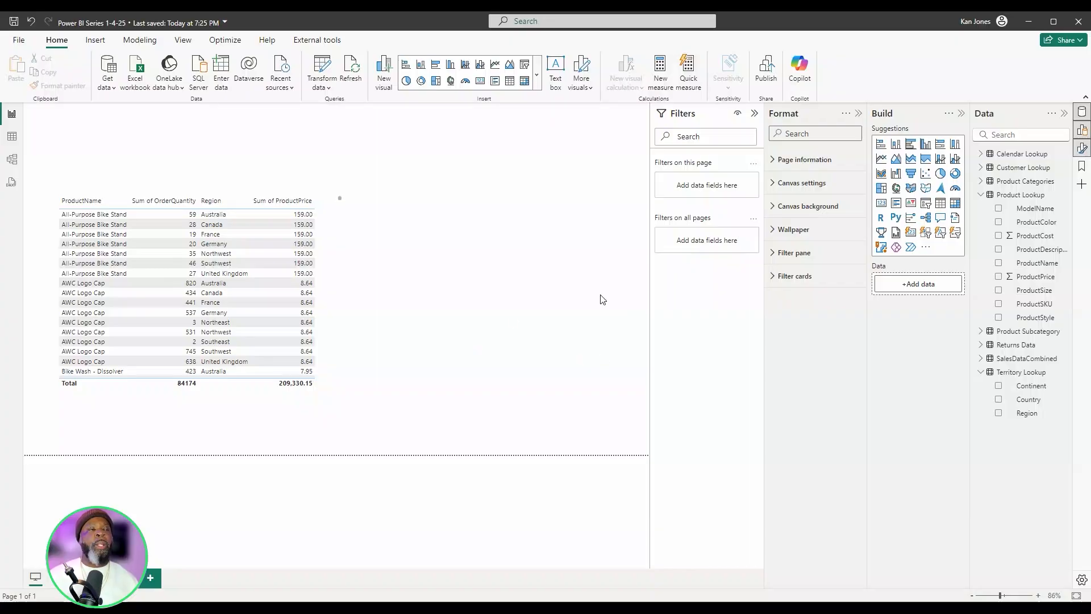
- Insert an empty slicer and place it beside the product table, resized and aligned with the table's top edge
{"action": "left_click", "coordinate": [925, 209]}
{"action": "left_click_drag", "start_coordinate": [316, 206], "coordinate": [521, 267]}
{"action": "left_click_drag", "start_coordinate": [550, 168], "coordinate": [423, 268]}
{"action": "left_click_drag", "start_coordinate": [369, 321], "coordinate": [465, 243]}
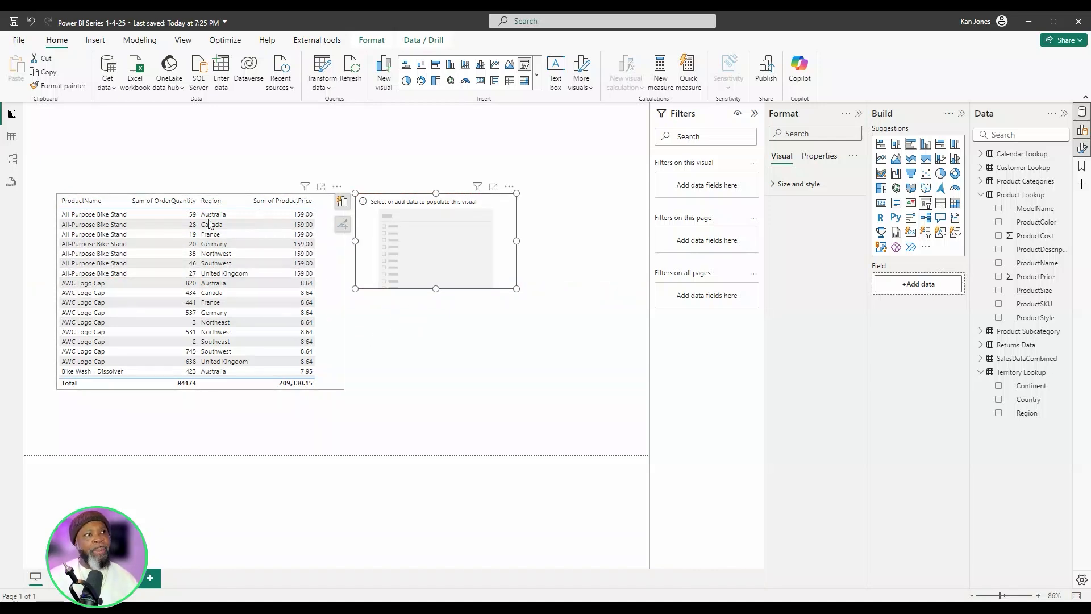
- Undo the conversion of the product table into a slicer
{"action": "left_click", "coordinate": [291, 250]}
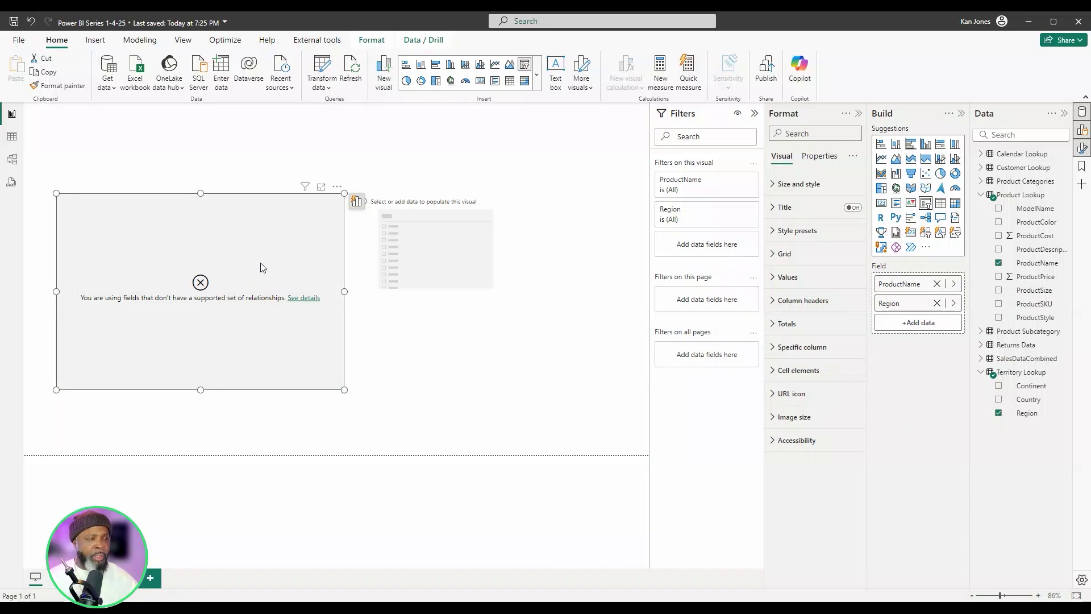
{"action": "key", "text": "ctrl+z"}
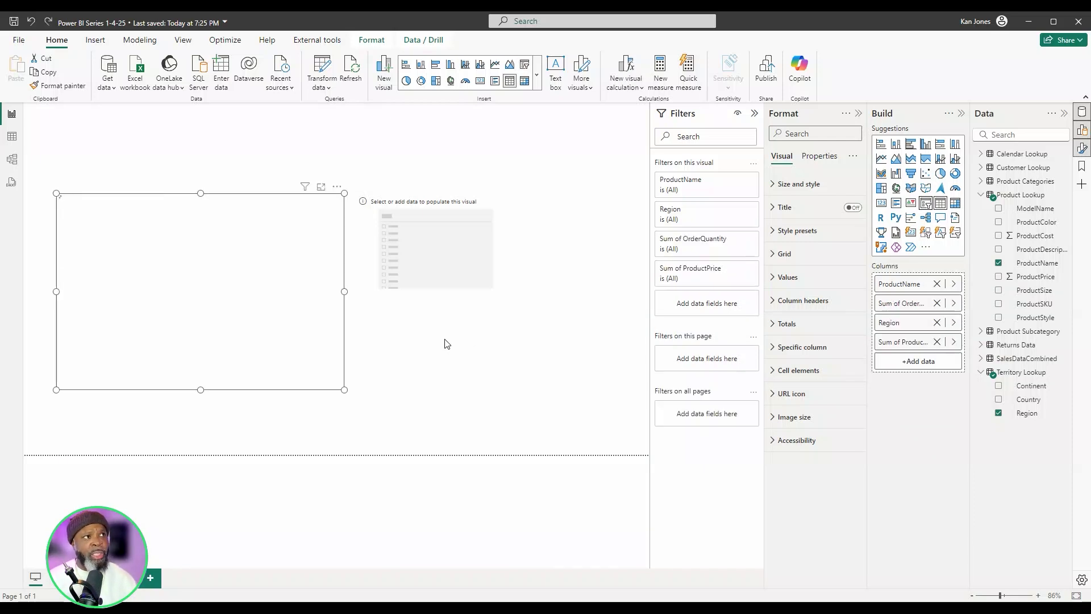
- Fill the empty slicer with Region from Territory Lookup, and make it taller and narrower to fit the region list
{"action": "left_click", "coordinate": [441, 336]}
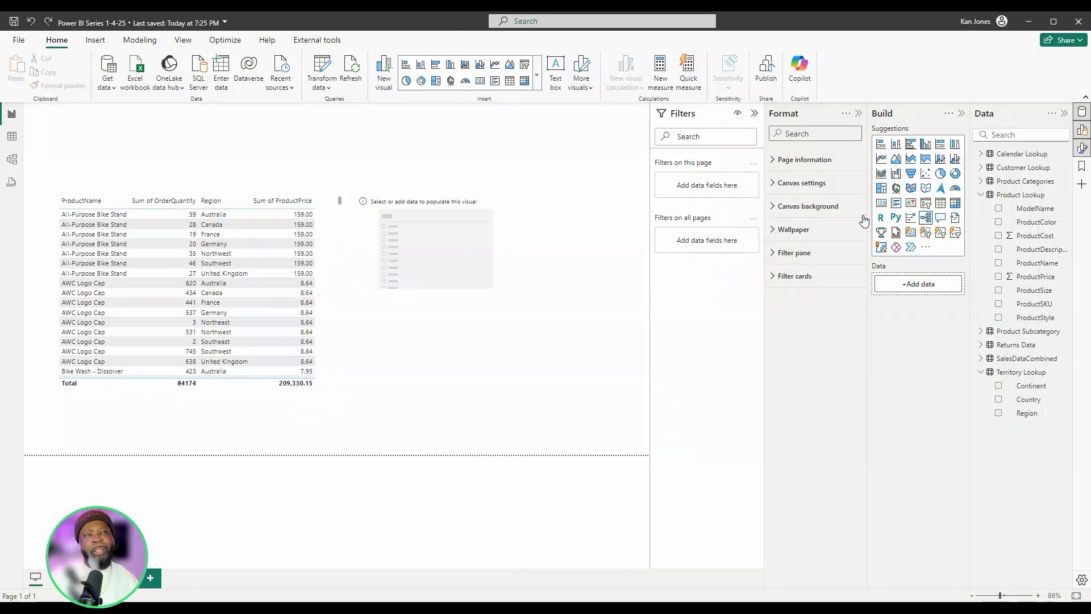
{"action": "left_click", "coordinate": [488, 256]}
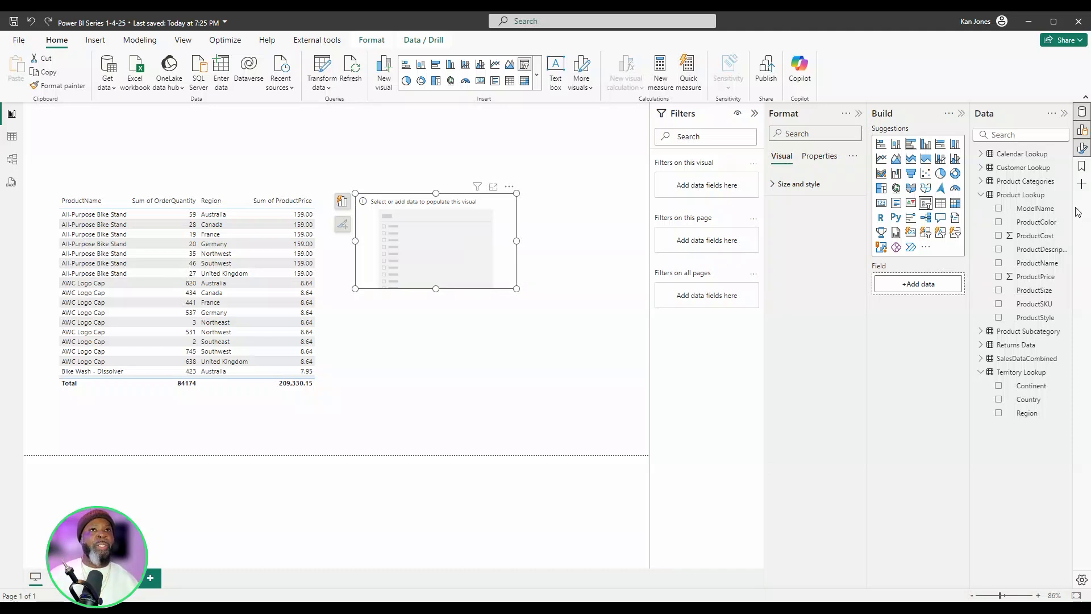
{"action": "left_click", "coordinate": [981, 195]}
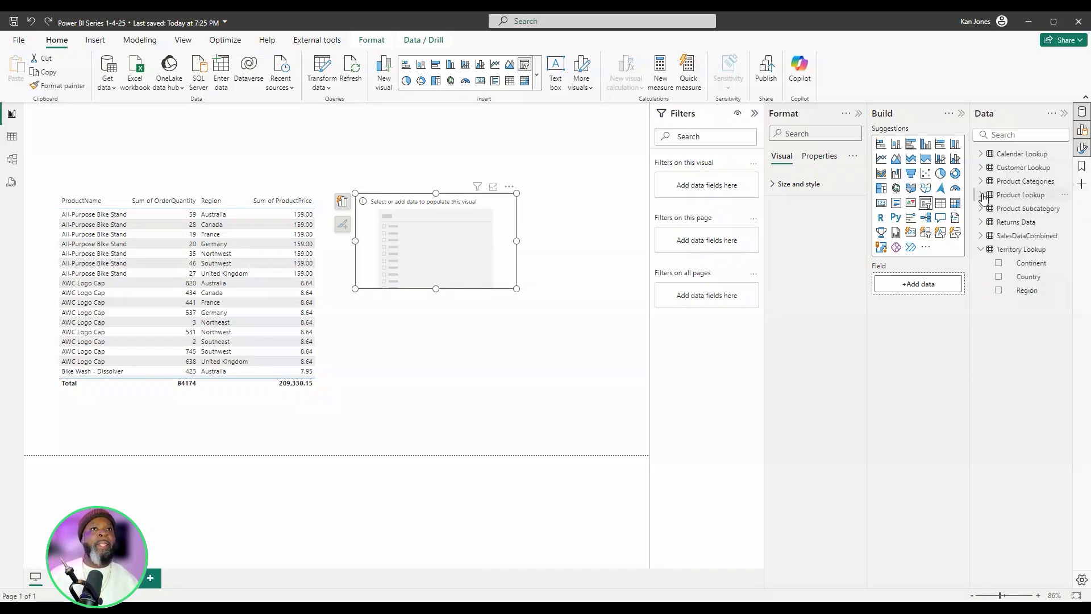
{"action": "left_click", "coordinate": [998, 291]}
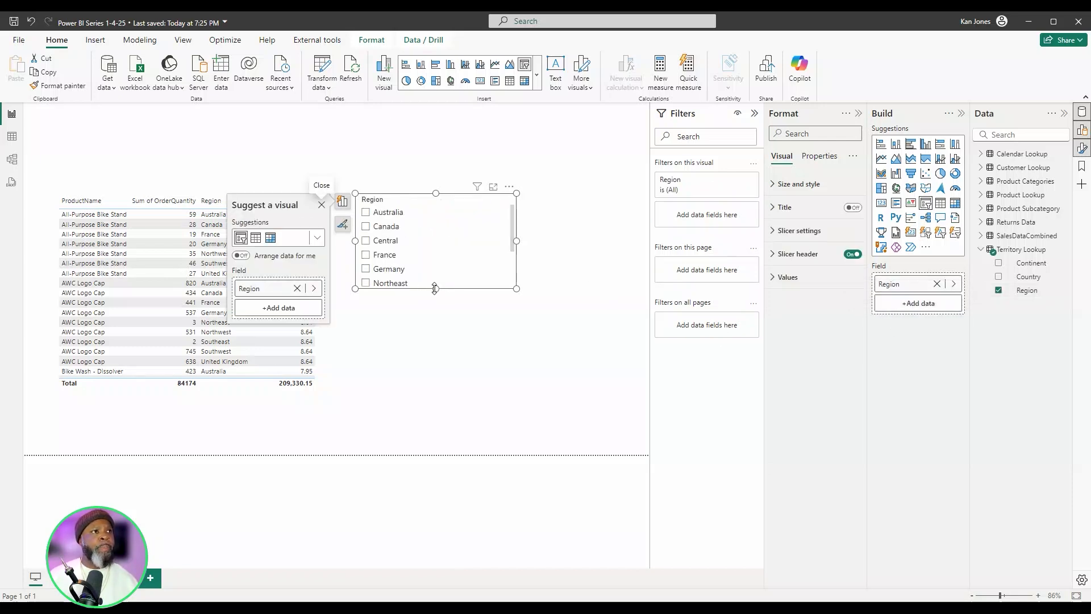
{"action": "left_click_drag", "start_coordinate": [436, 316], "coordinate": [438, 367]}
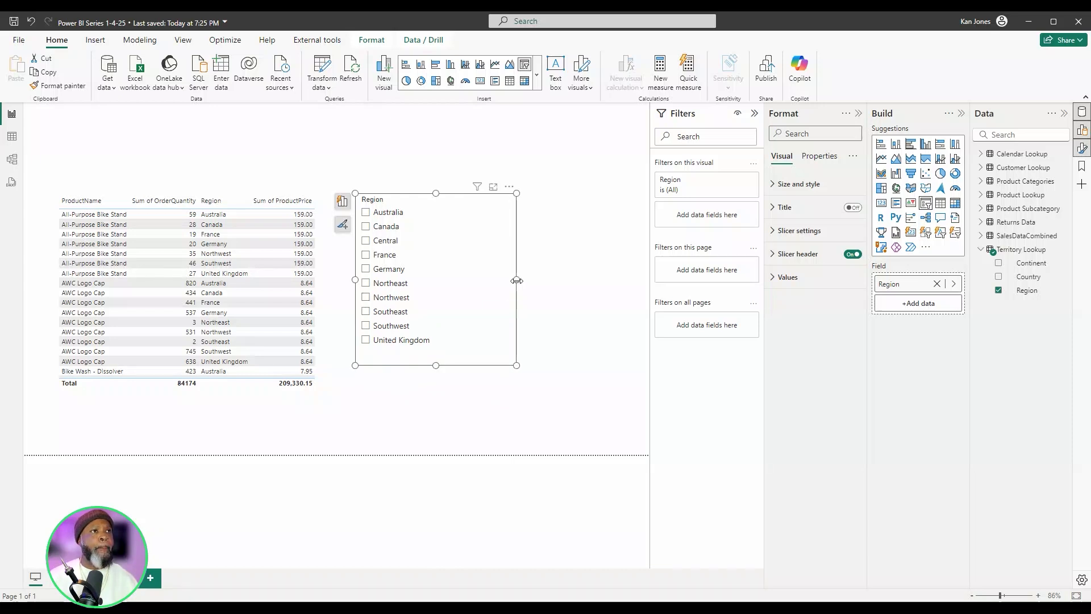
{"action": "left_click_drag", "start_coordinate": [516, 287], "coordinate": [458, 294]}
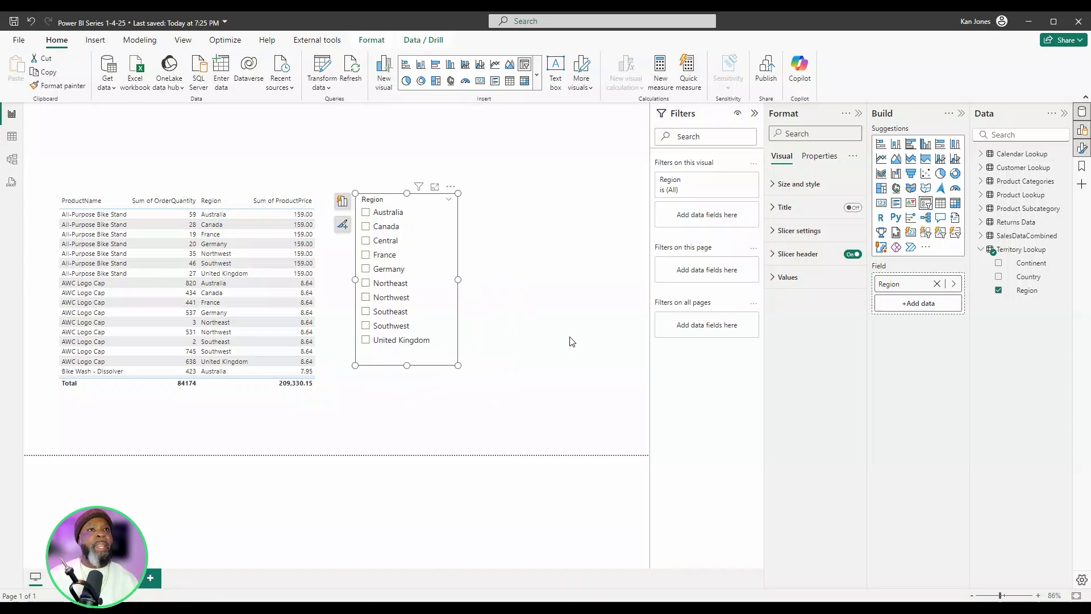
- Insert a second empty slicer, make it narrower and shorter, and place it directly beside the Region slicer
{"action": "left_click", "coordinate": [605, 272]}
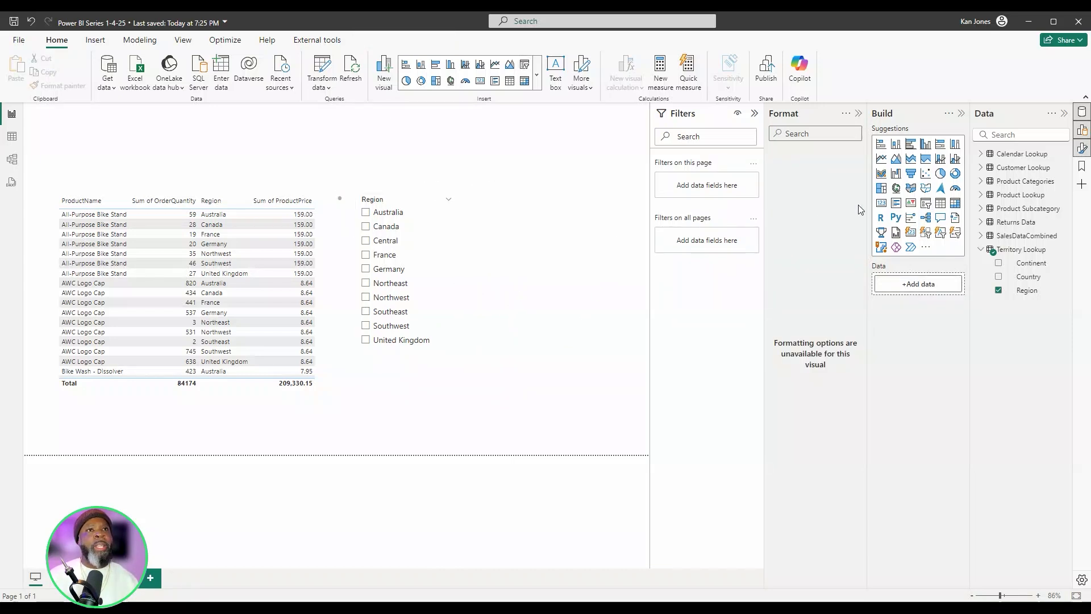
{"action": "left_click", "coordinate": [926, 203]}
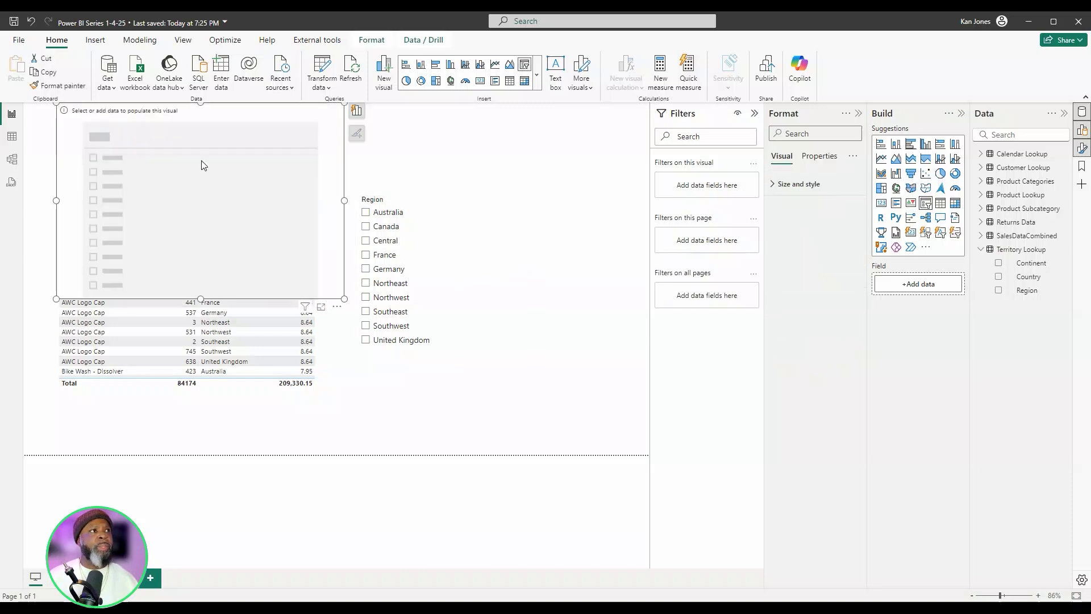
{"action": "left_click_drag", "start_coordinate": [202, 161], "coordinate": [467, 255]}
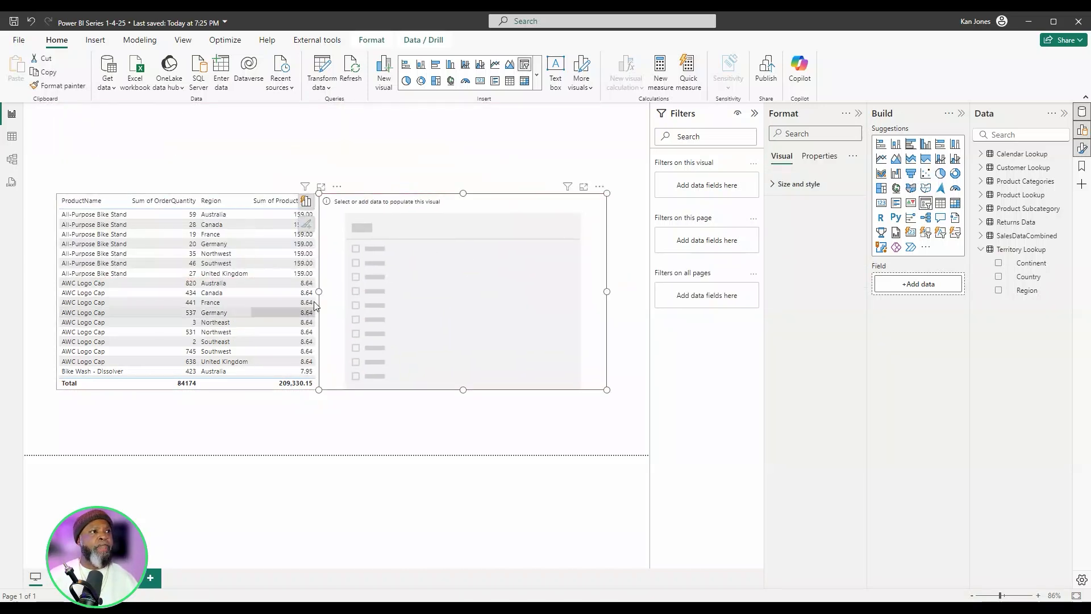
{"action": "left_click_drag", "start_coordinate": [321, 293], "coordinate": [492, 283]}
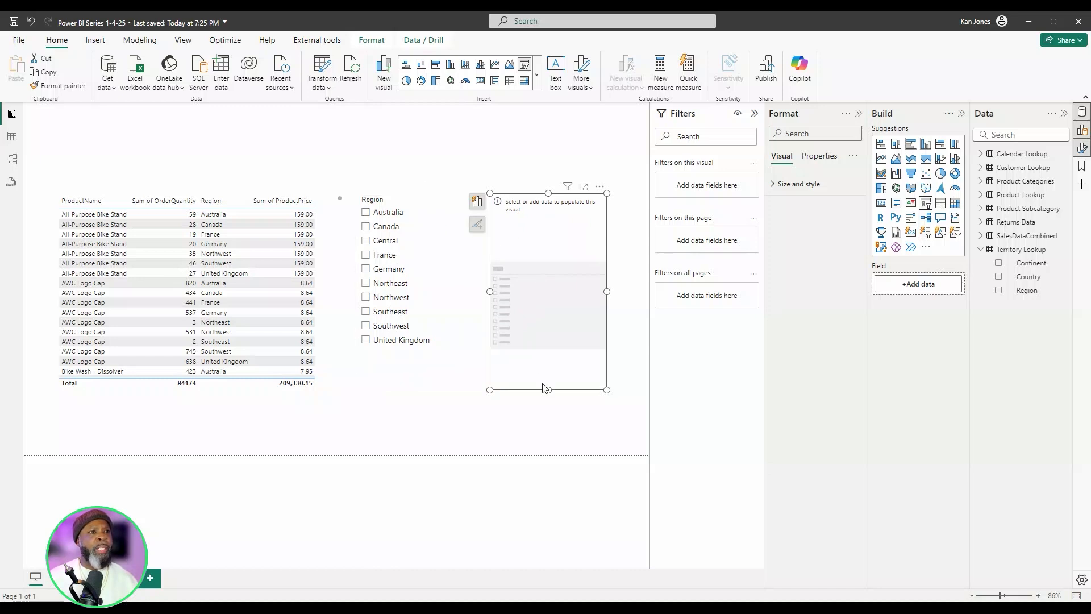
{"action": "left_click_drag", "start_coordinate": [547, 390], "coordinate": [538, 353]}
{"action": "left_click_drag", "start_coordinate": [556, 300], "coordinate": [524, 301]}
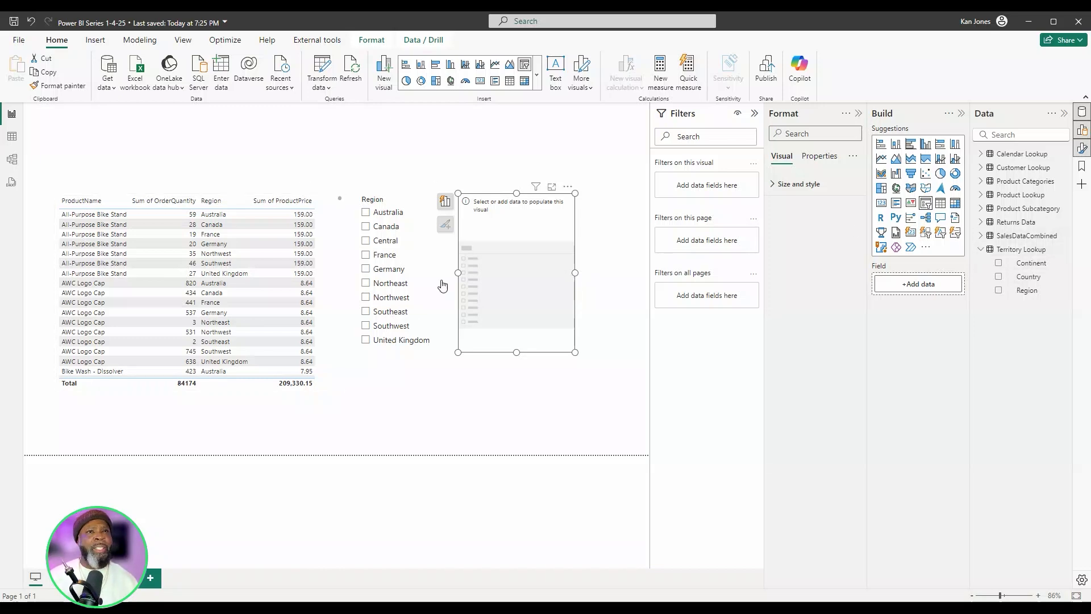
- Add Year from Calendar Lookup to the empty second slicer and try its range slider's end handle
{"action": "left_click", "coordinate": [981, 250]}
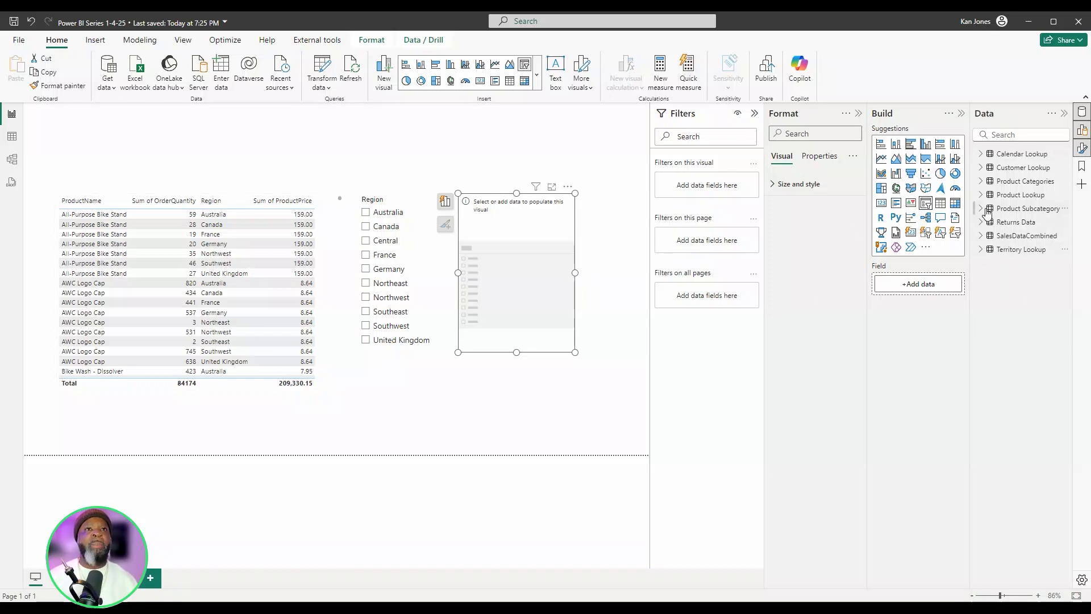
{"action": "left_click", "coordinate": [981, 154]}
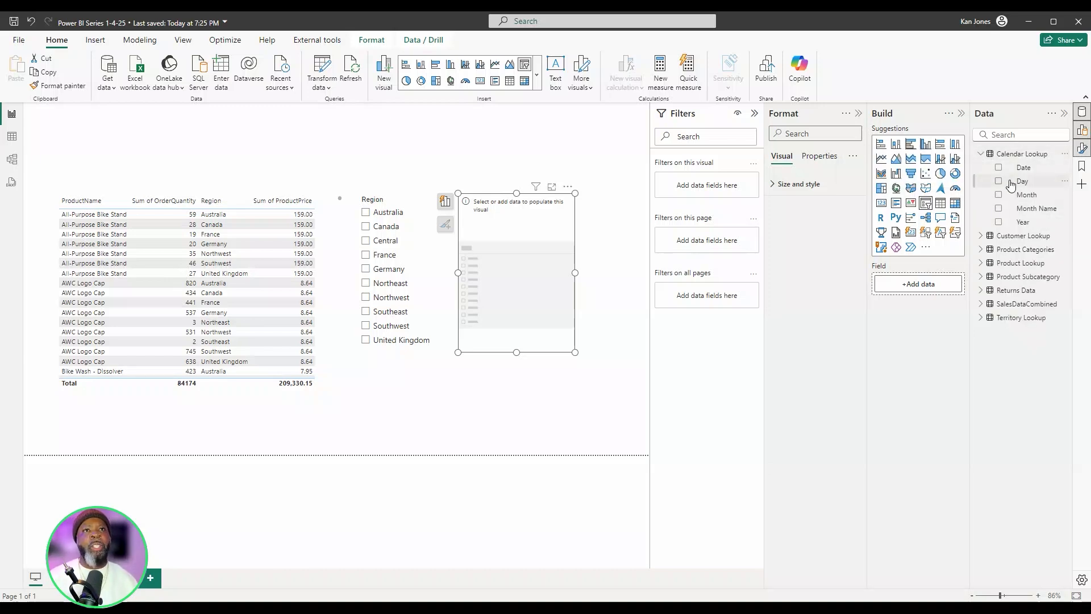
{"action": "left_click", "coordinate": [999, 222]}
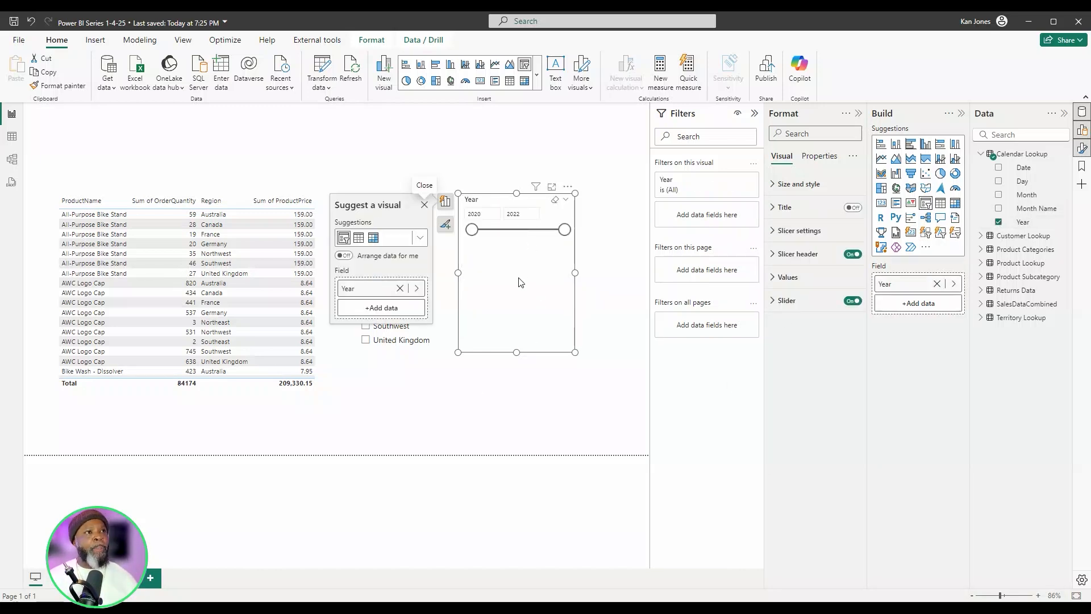
{"action": "key", "text": "Escape"}
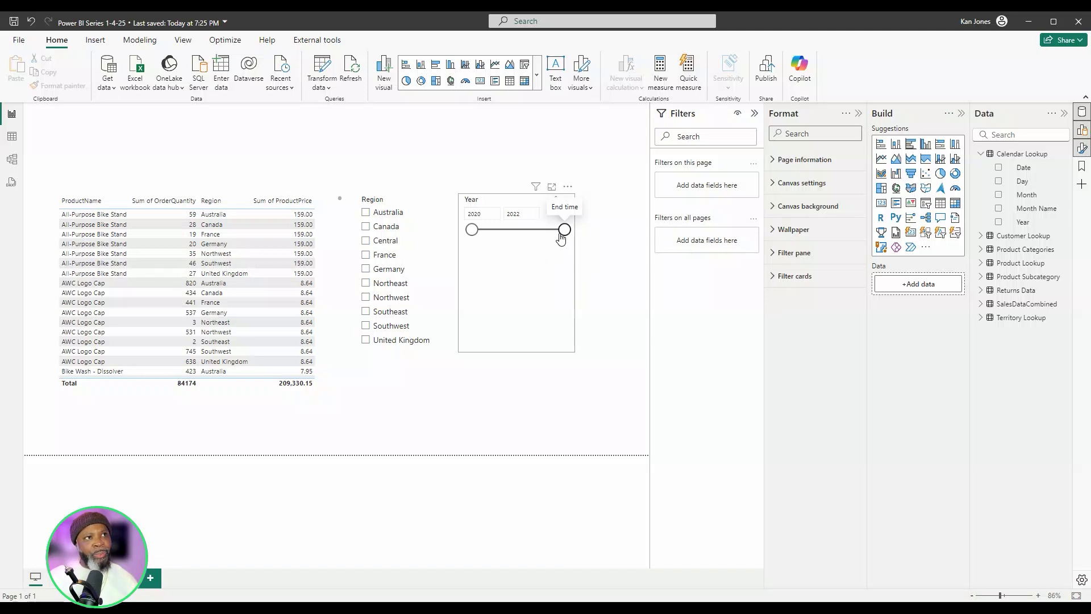
{"action": "mouse_move", "coordinate": [563, 230]}
{"action": "left_mouse_down"}
{"action": "mouse_move", "coordinate": [511, 234]}
{"action": "mouse_move", "coordinate": [564, 230]}
{"action": "left_mouse_up"}
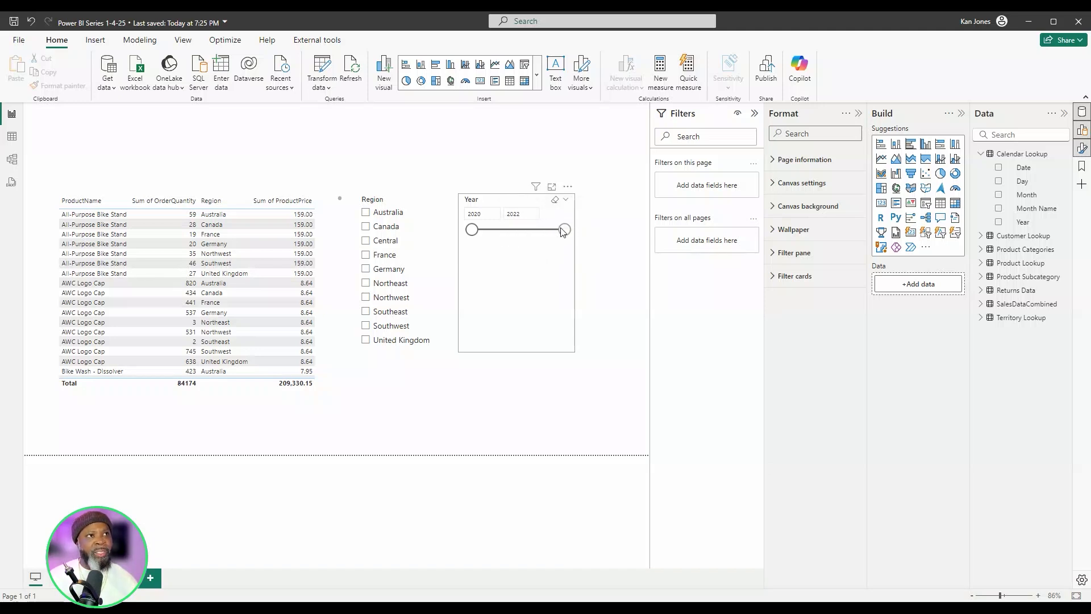
- Set the Year slicer's style to Vertical list and shorten the slicer to fit its three years
{"action": "left_click", "coordinate": [535, 295]}
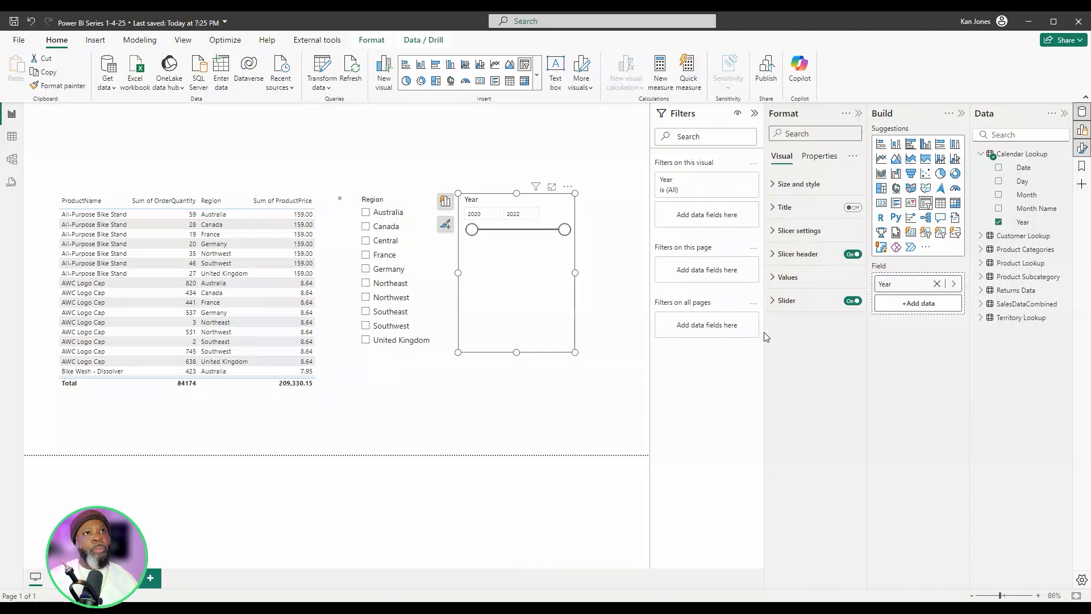
{"action": "left_click", "coordinate": [776, 237]}
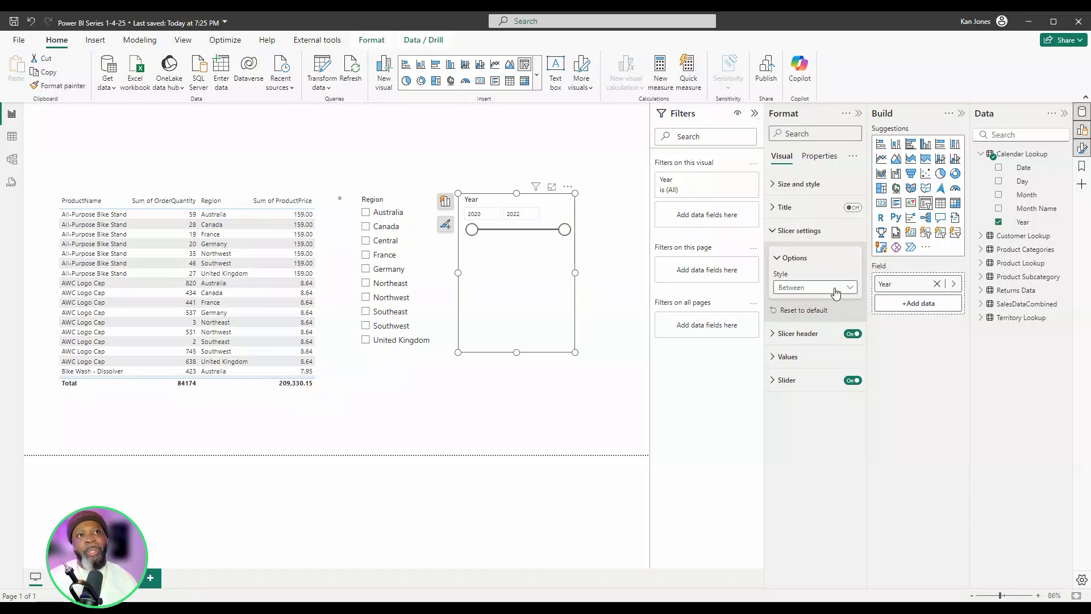
{"action": "left_click", "coordinate": [834, 291]}
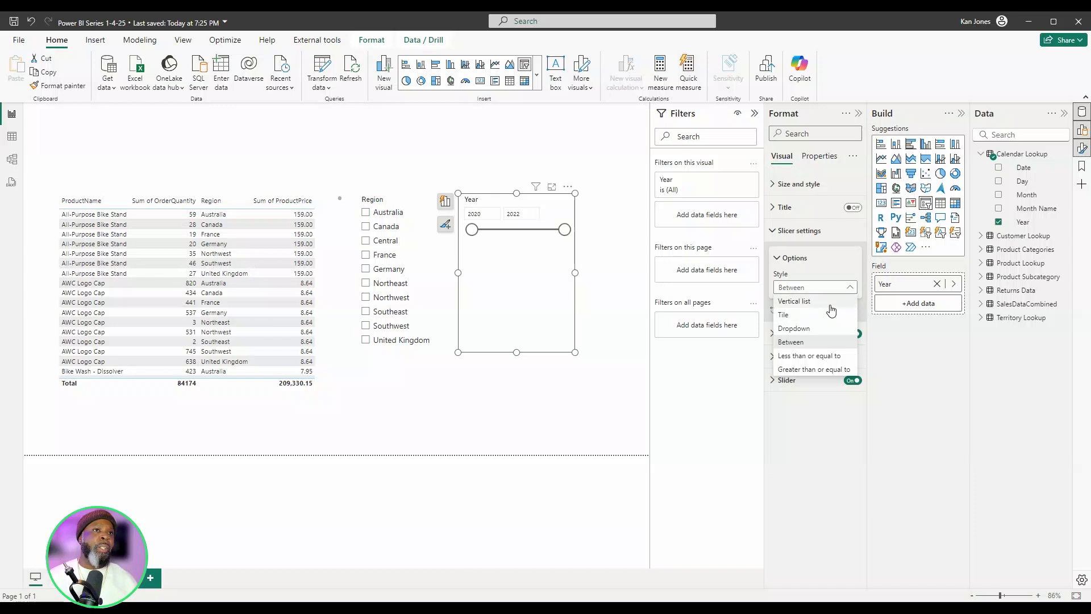
{"action": "left_click", "coordinate": [829, 304]}
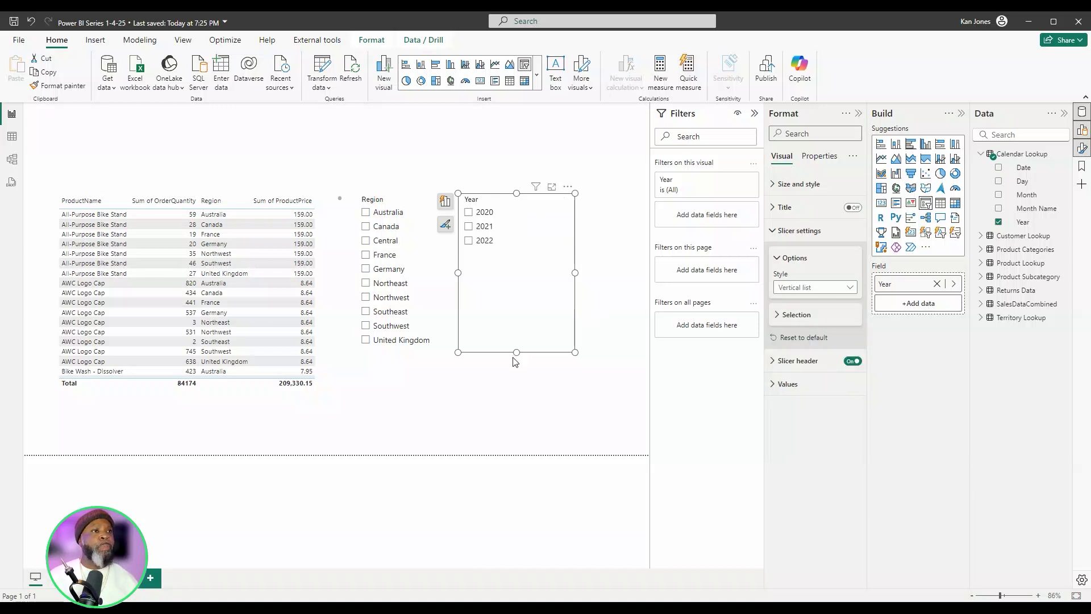
{"action": "left_click_drag", "start_coordinate": [516, 354], "coordinate": [516, 265]}
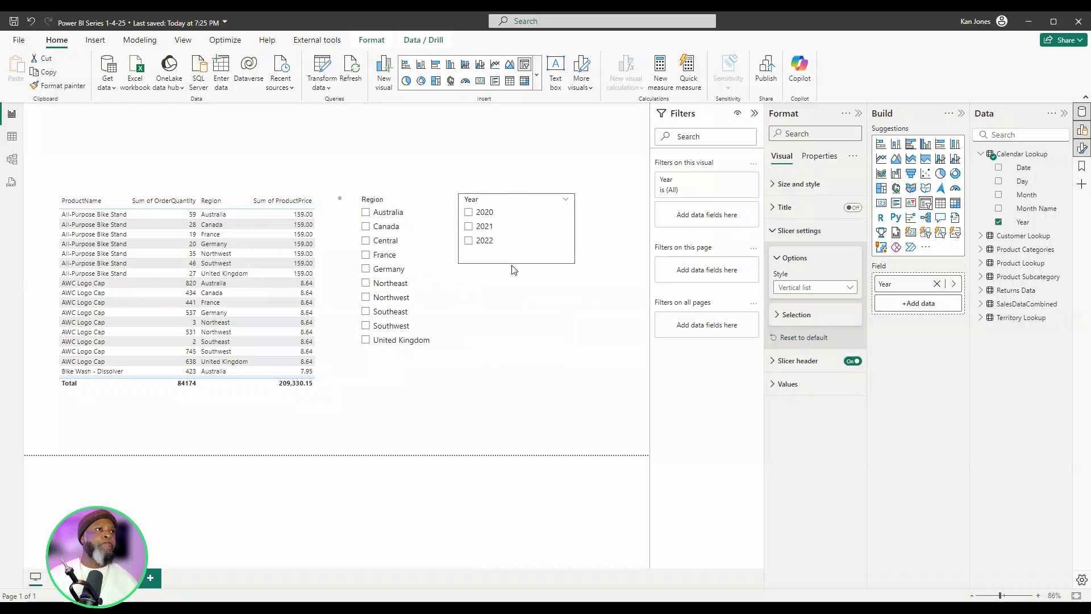
{"action": "left_click", "coordinate": [336, 384]}
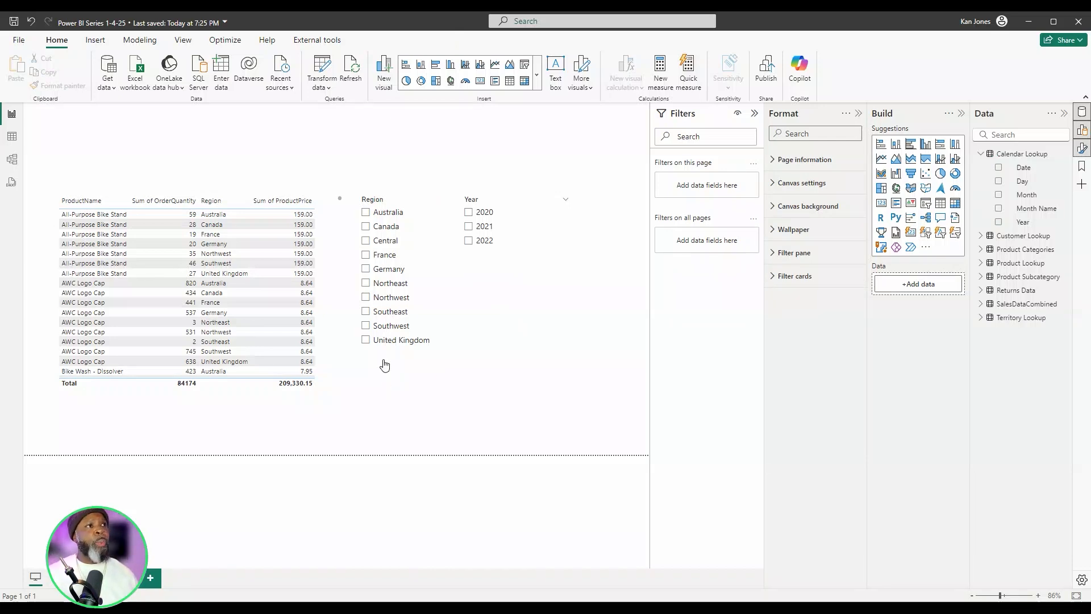
- Filter the product table to Australia with the Region slicer and look through the filtered rows
{"action": "left_click", "coordinate": [365, 215]}
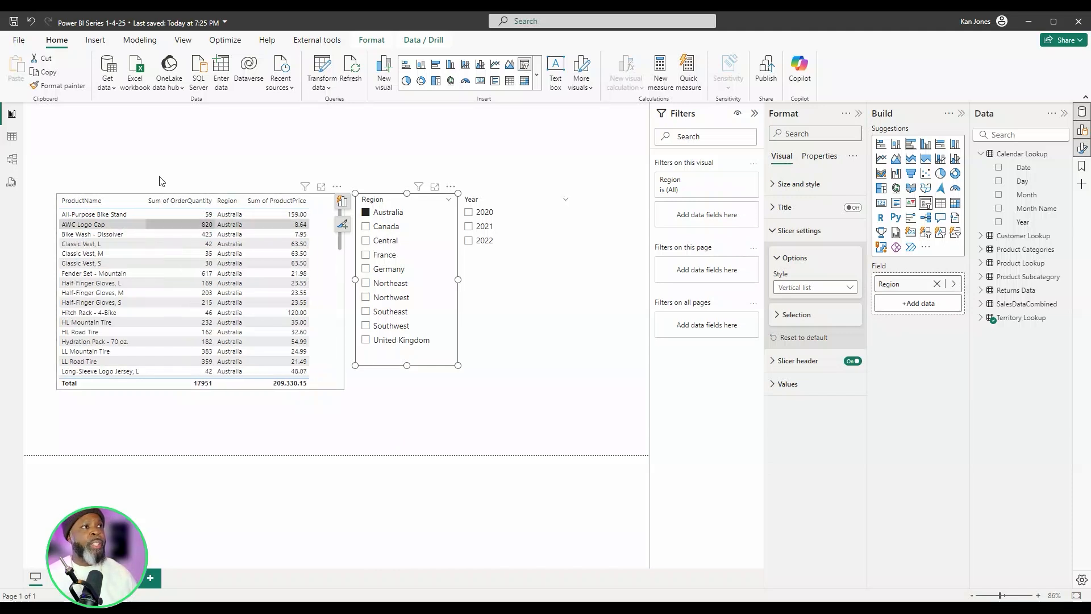
{"action": "scroll", "coordinate": [230, 301], "scroll_direction": "down", "scroll_amount": 8}
{"action": "scroll", "coordinate": [231, 305], "scroll_direction": "down", "scroll_amount": 10}
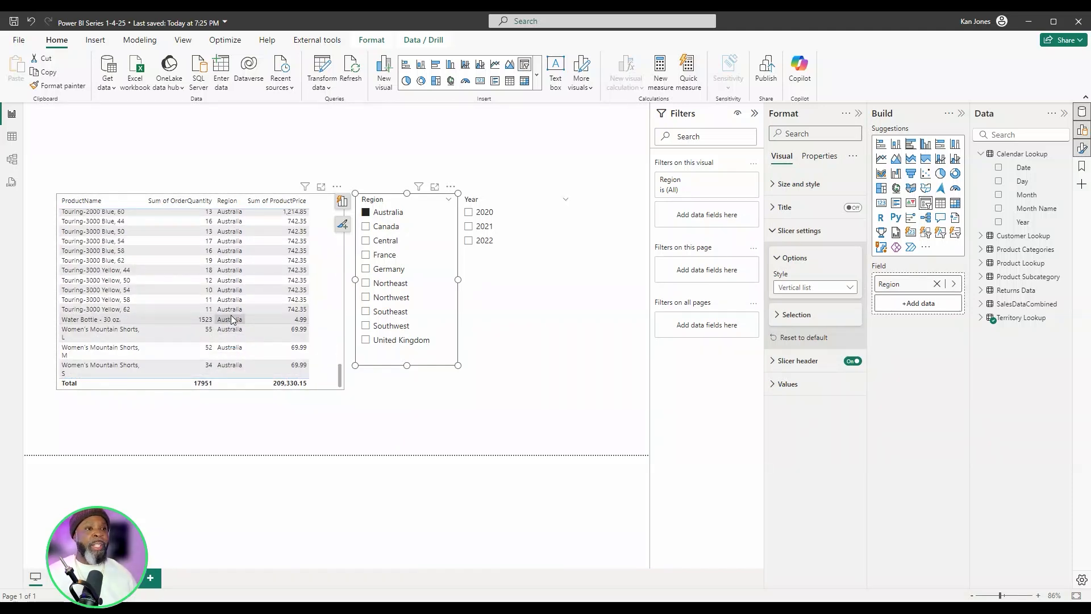
{"action": "scroll", "coordinate": [231, 320], "scroll_direction": "up", "scroll_amount": 15}
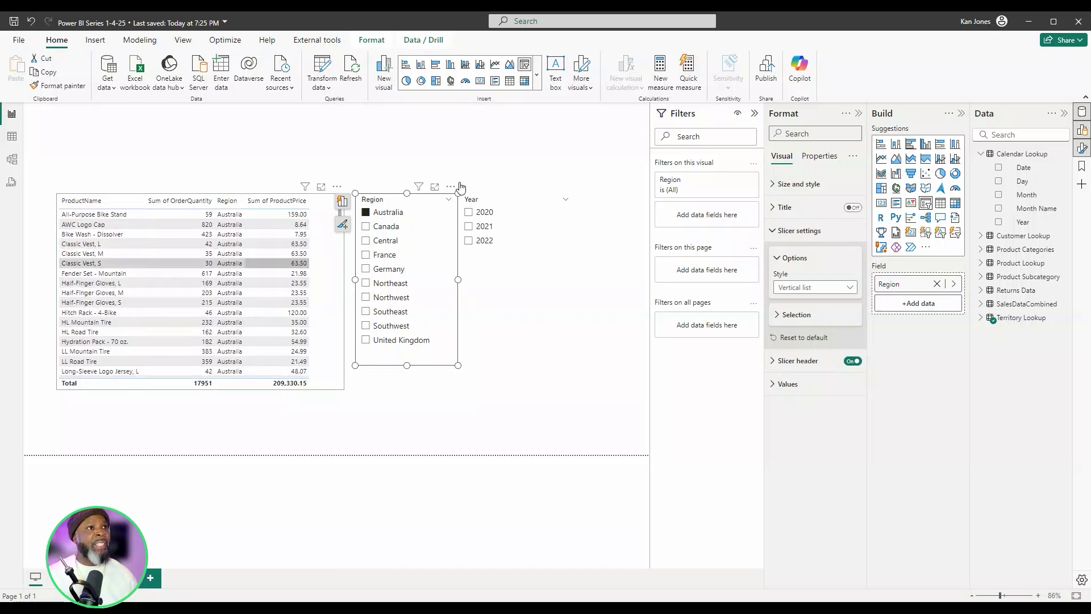
- Test the Year slicer on the product table with 2022, 2021 and 2020, ending with 2022 selected
{"action": "left_click", "coordinate": [470, 243]}
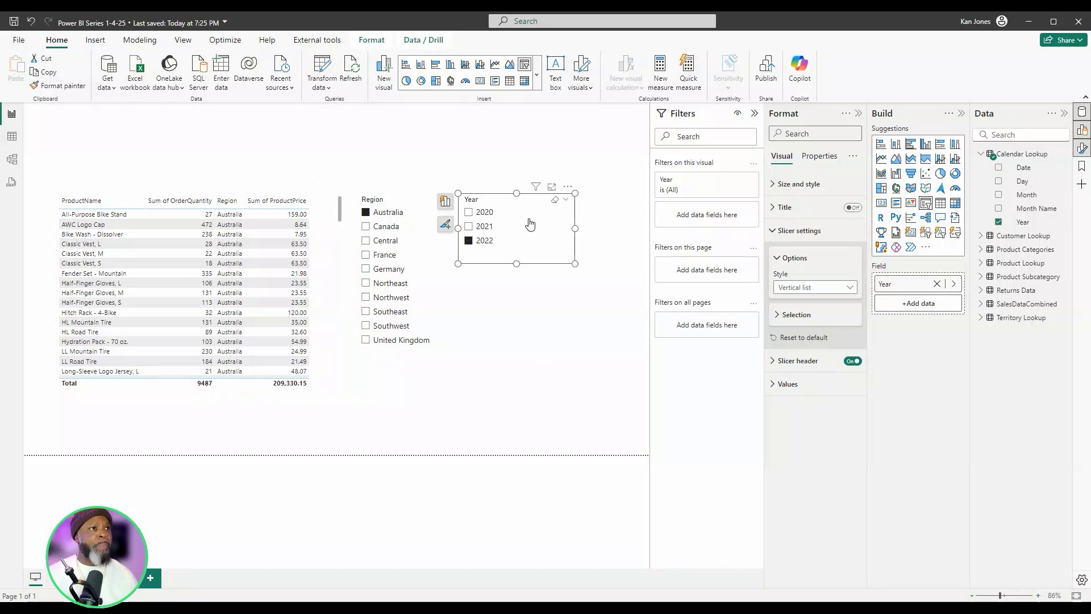
{"action": "left_click", "coordinate": [472, 226]}
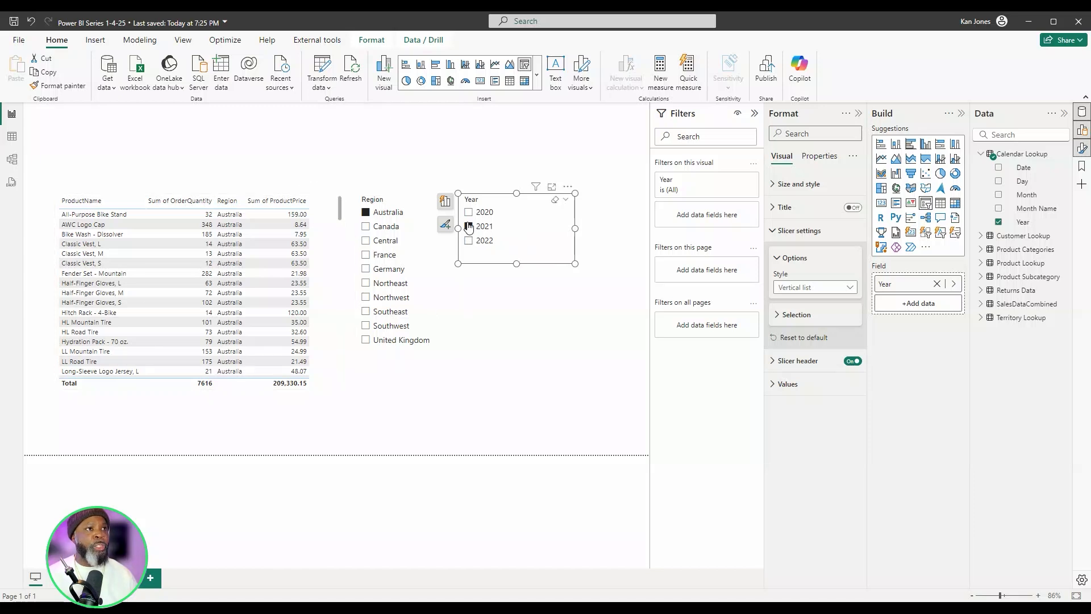
{"action": "left_click", "coordinate": [468, 214]}
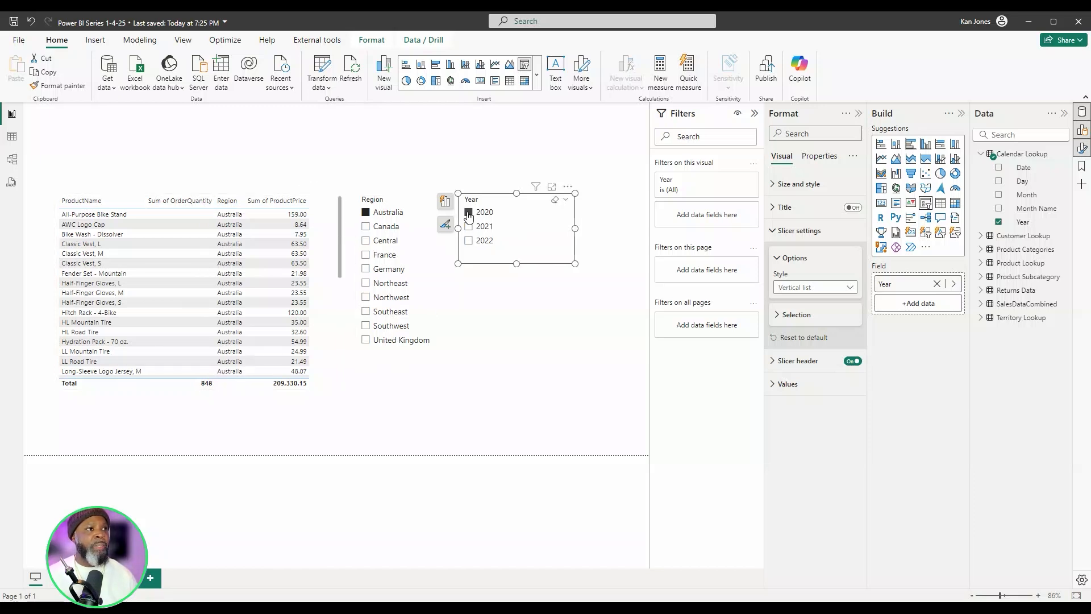
{"action": "left_click", "coordinate": [469, 227]}
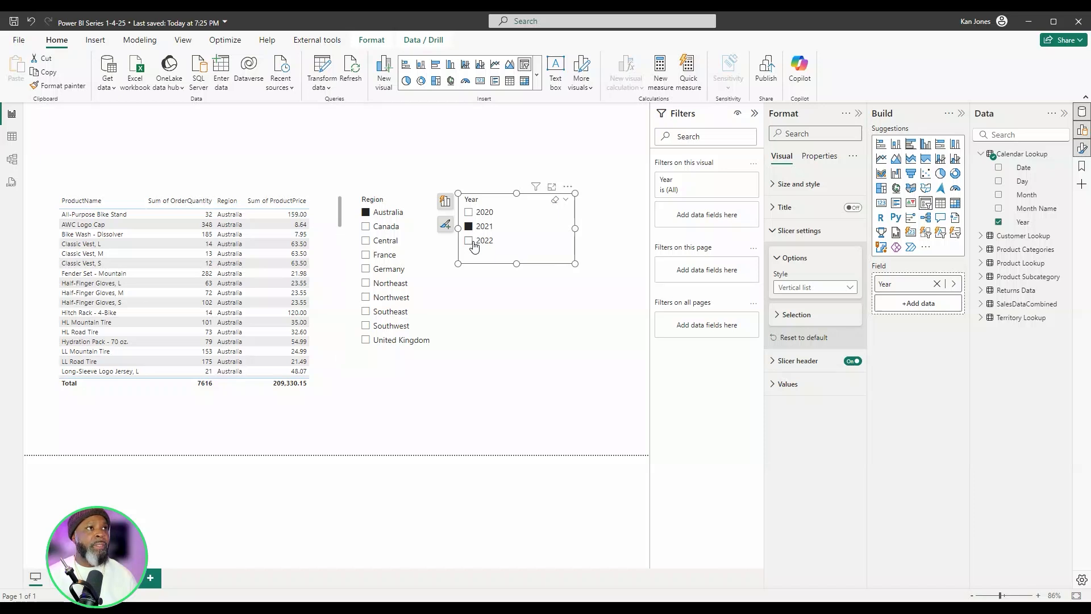
{"action": "left_click", "coordinate": [469, 241]}
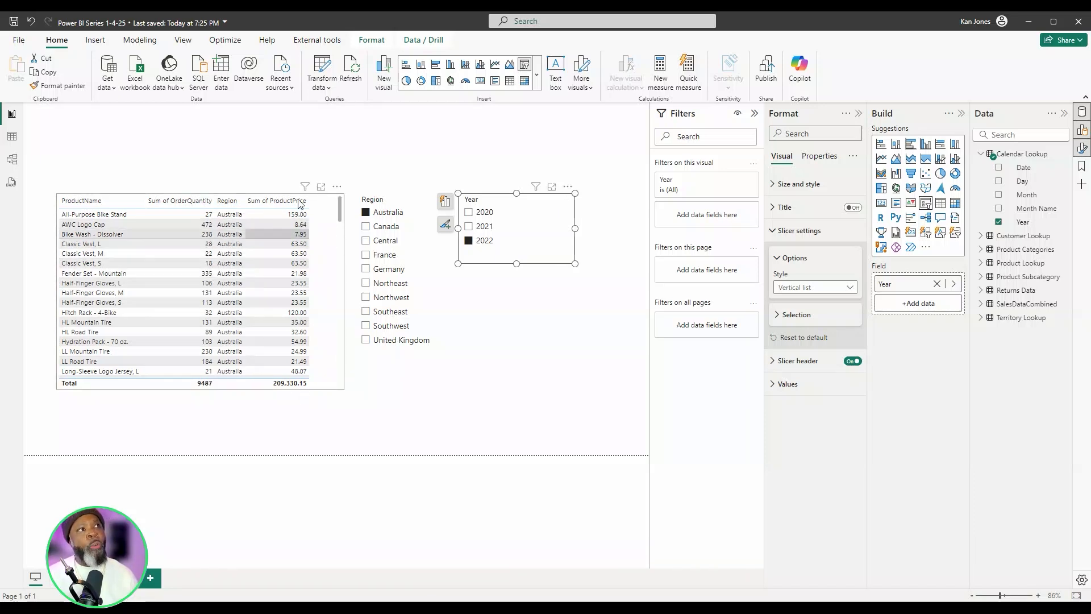